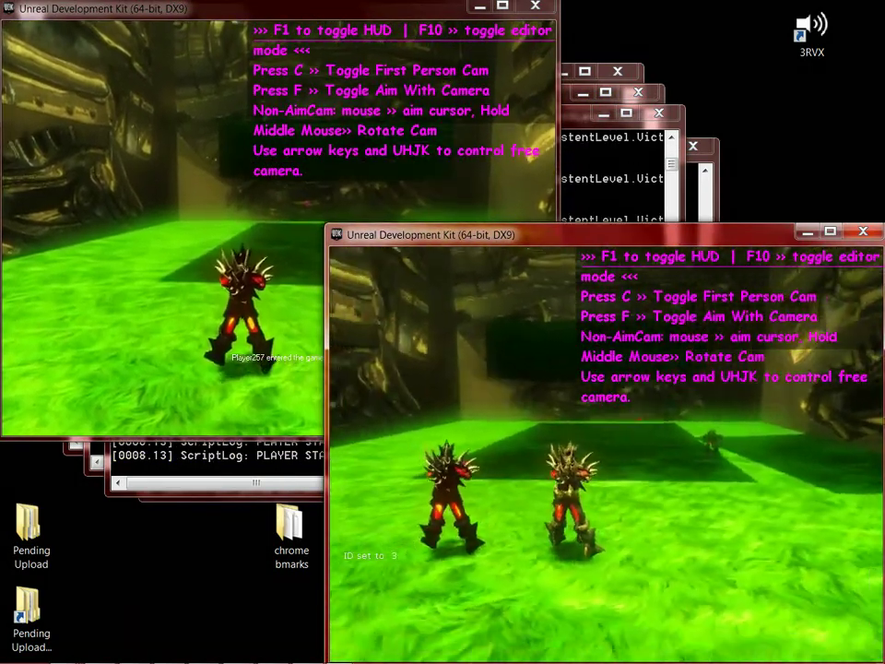
Step: Try moving the player character in each of the two game windows and hide the help HUD in both
key("Left")
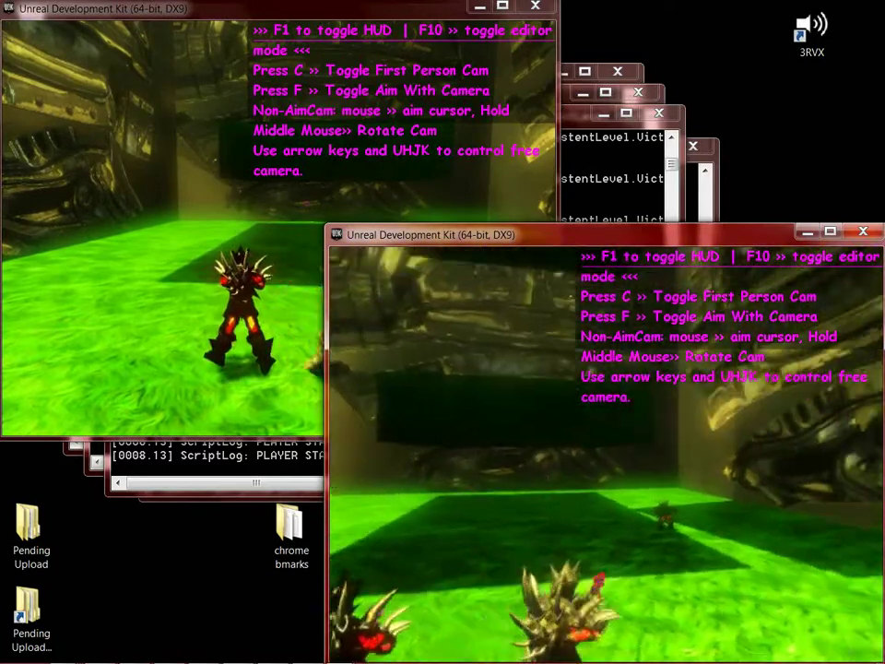
key("space")
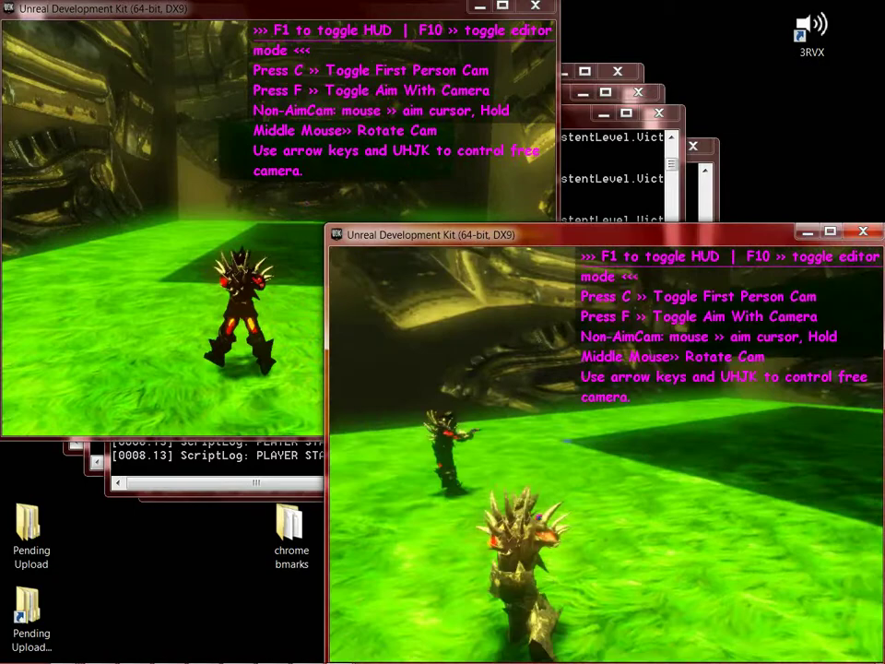
key("alt+Tab")
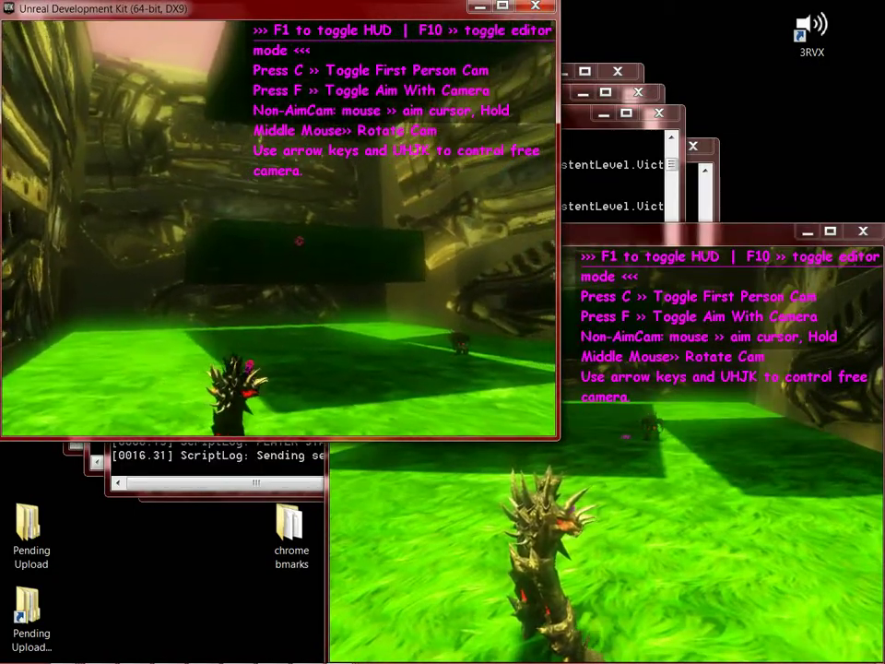
key("F1")
key("alt+Tab")
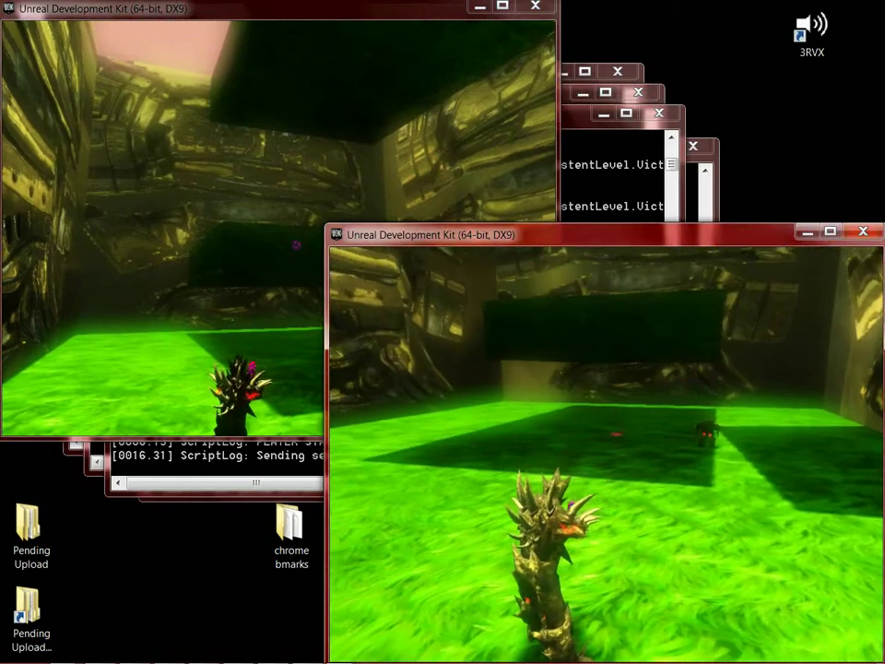
key("alt+Tab")
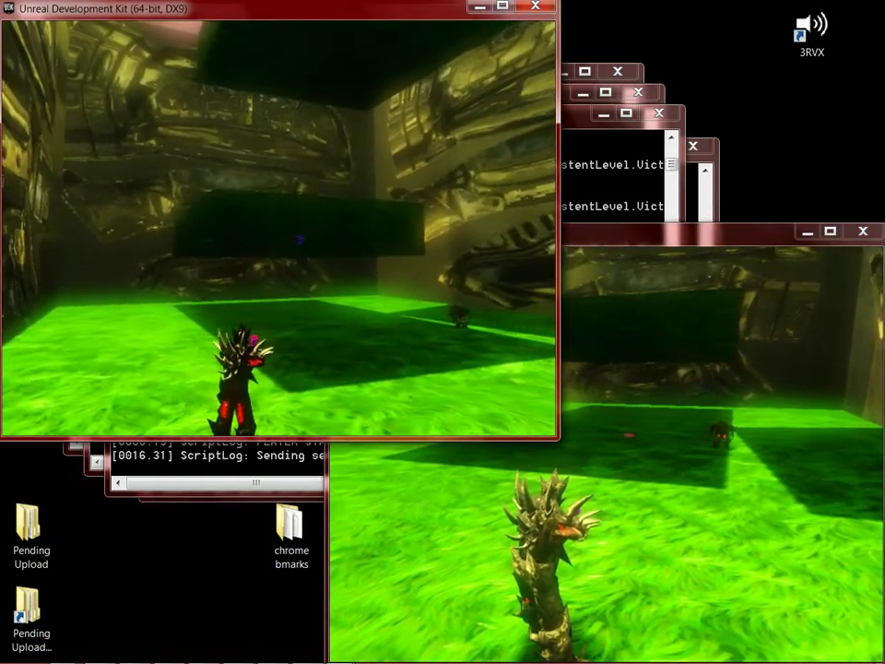
key("alt+Tab")
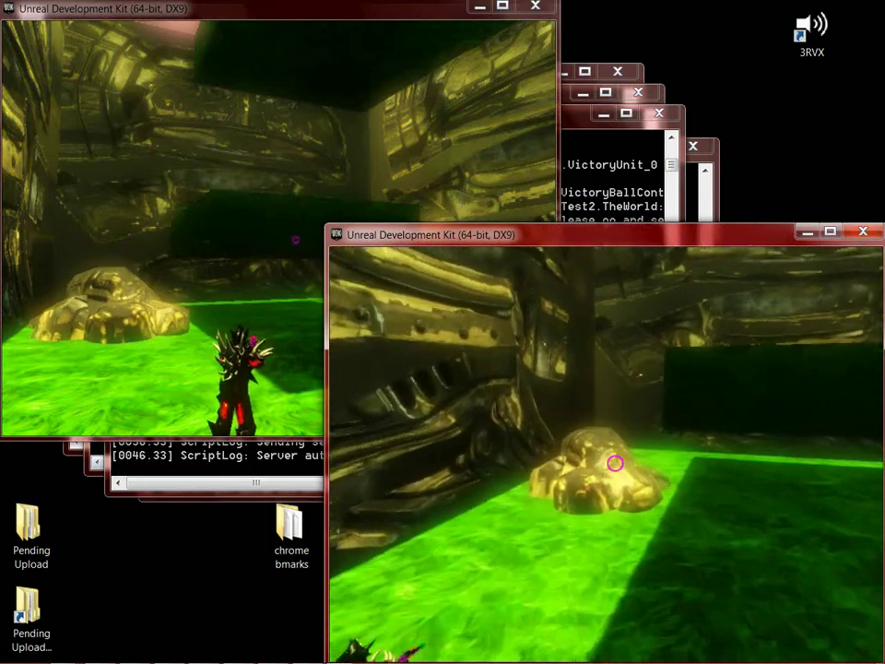
Step: Move the golden rock formation across the grass into the shadowed area
key("w")
left_click(615, 463)
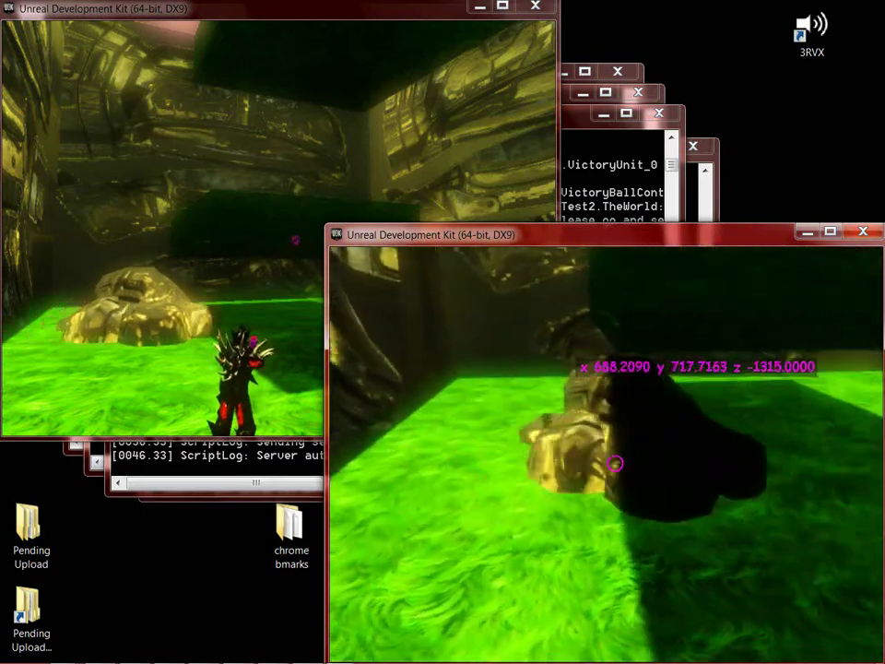
left_click(615, 464)
Step: Walk the other game window's character up to the golden rock in the shadow
key("alt+Tab")
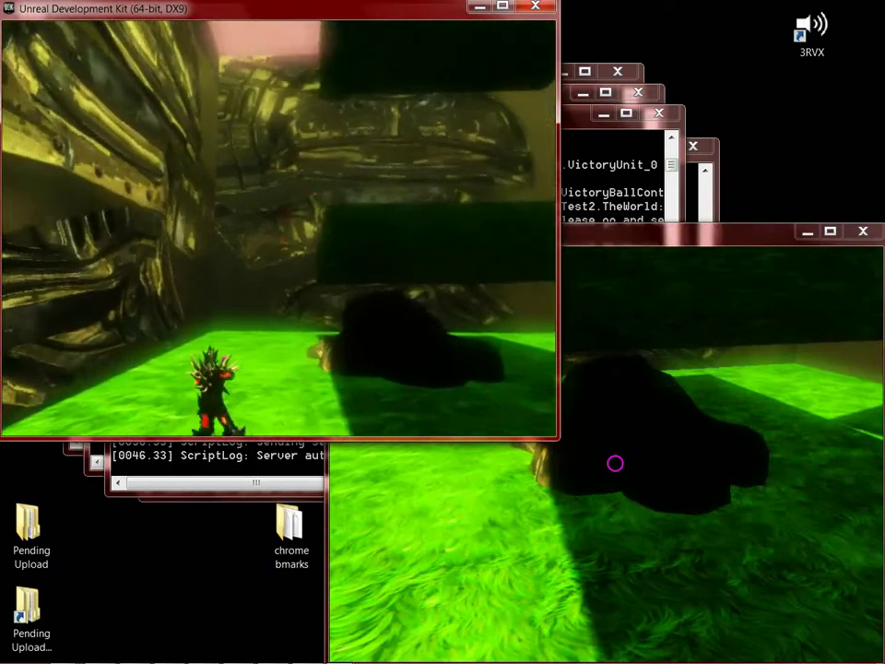
key("w")
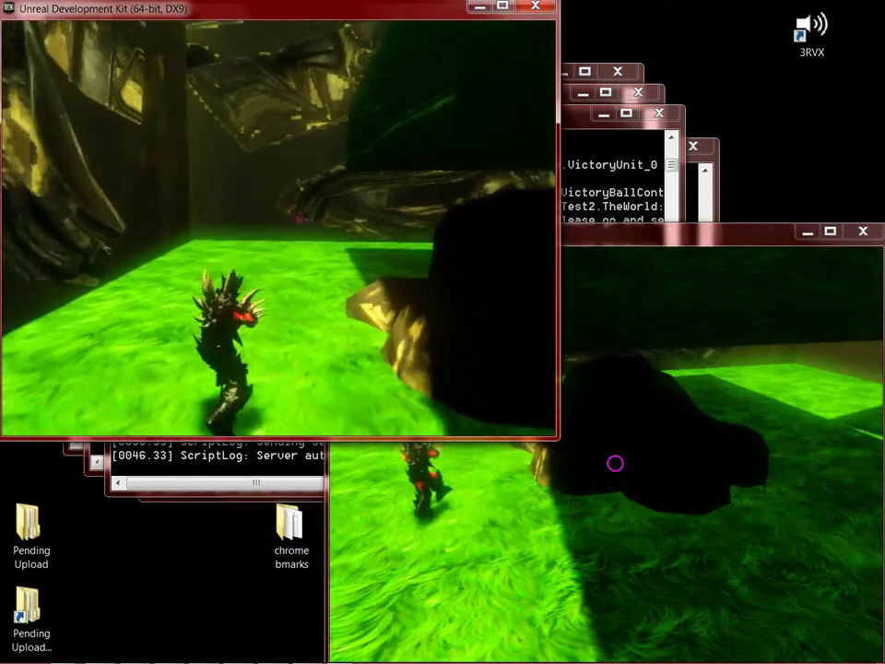
key("alt+Tab")
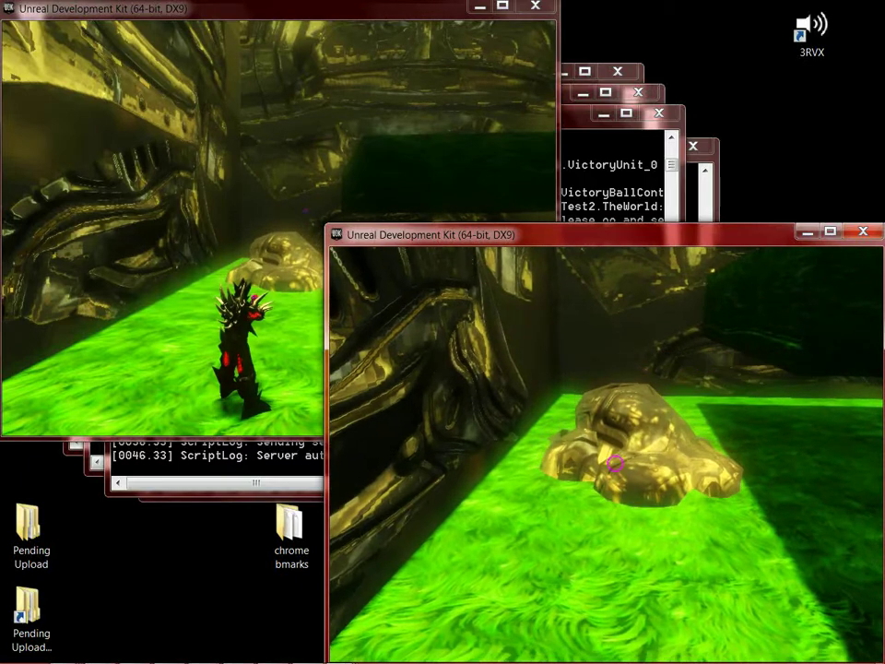
Step: Make the other game window's character jump onto the golden rock near the wall to test its collision
key("alt+Tab")
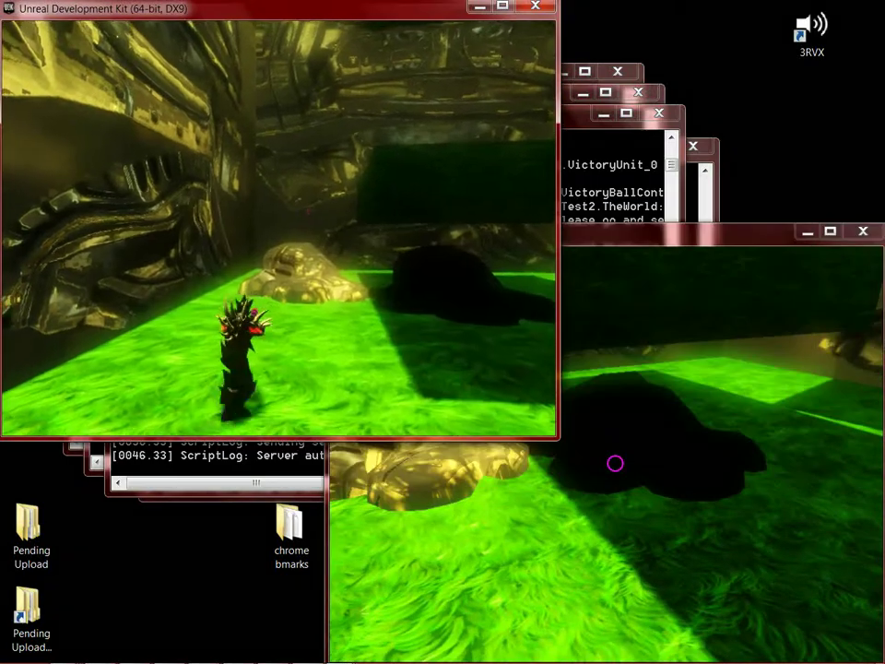
key("w")
key("space")
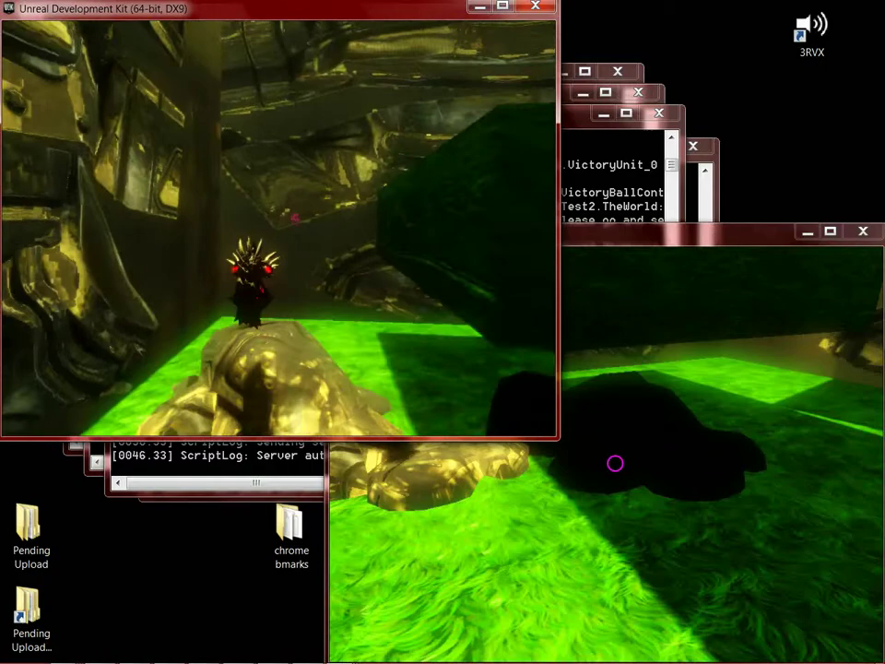
key("w")
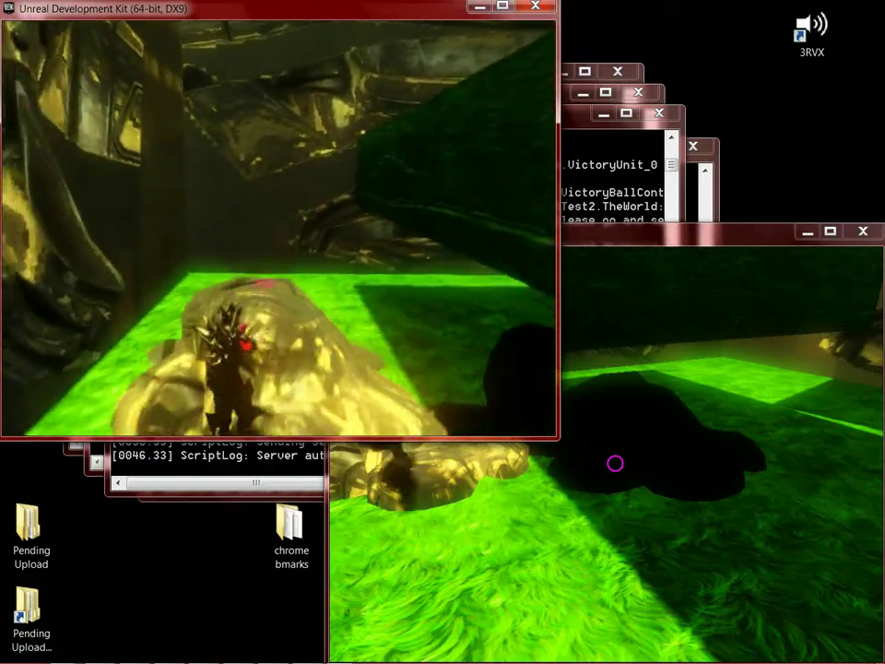
Step: Return to the editing game window and reposition the egg-shaped rock around the golden rock formation
key("alt+Tab")
key("w")
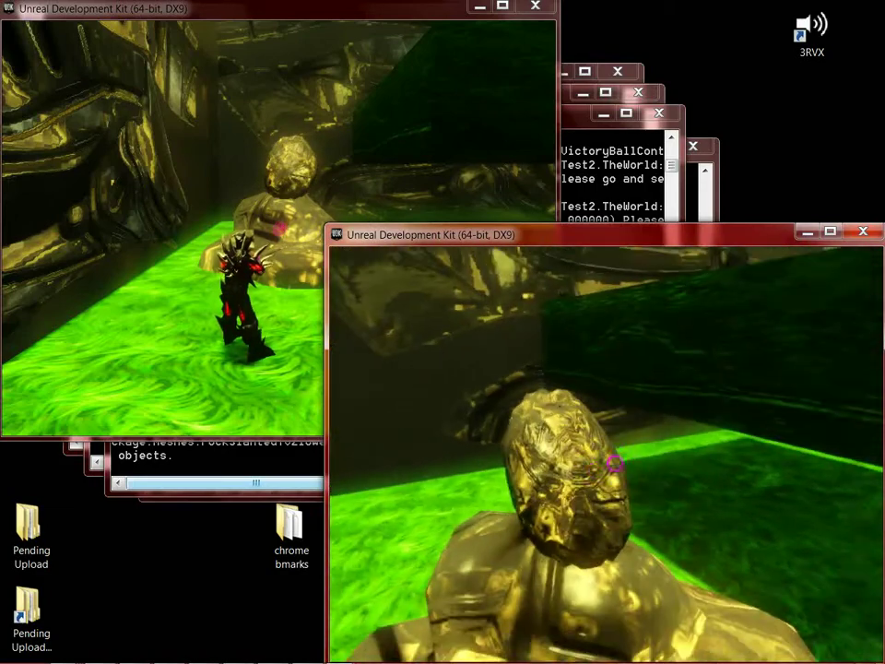
left_click(615, 463)
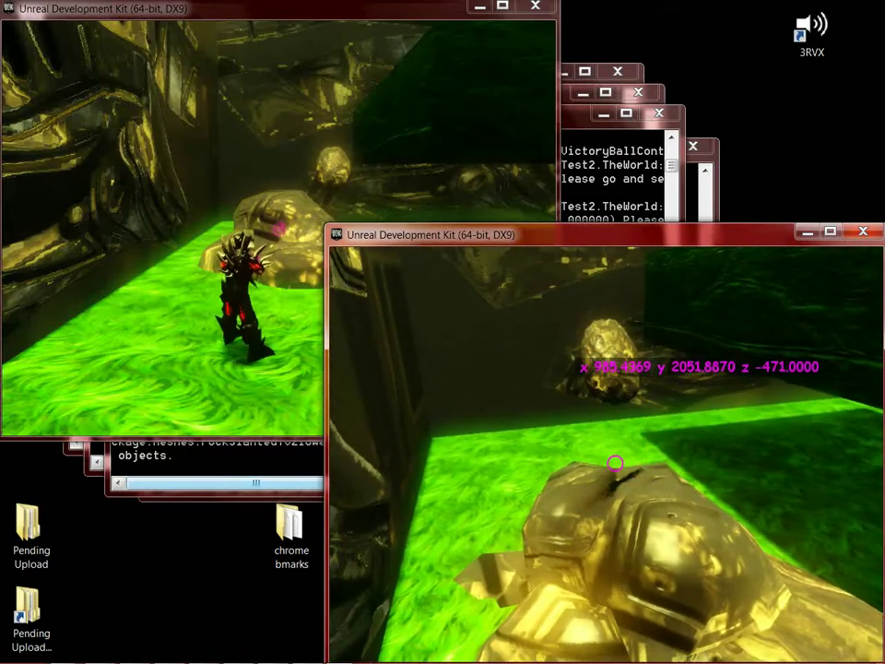
left_click(616, 464)
Step: Enlarge and reshape the egg-shaped rock above the golden formation and give it a pale stone material
scroll(617, 465, "up", 3)
key("s")
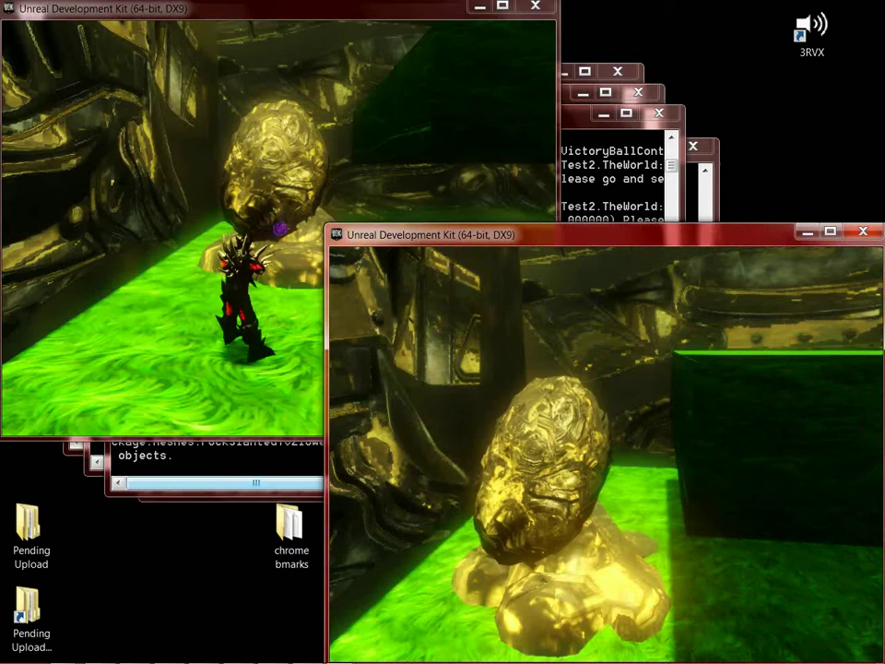
scroll(617, 465, "up", 3)
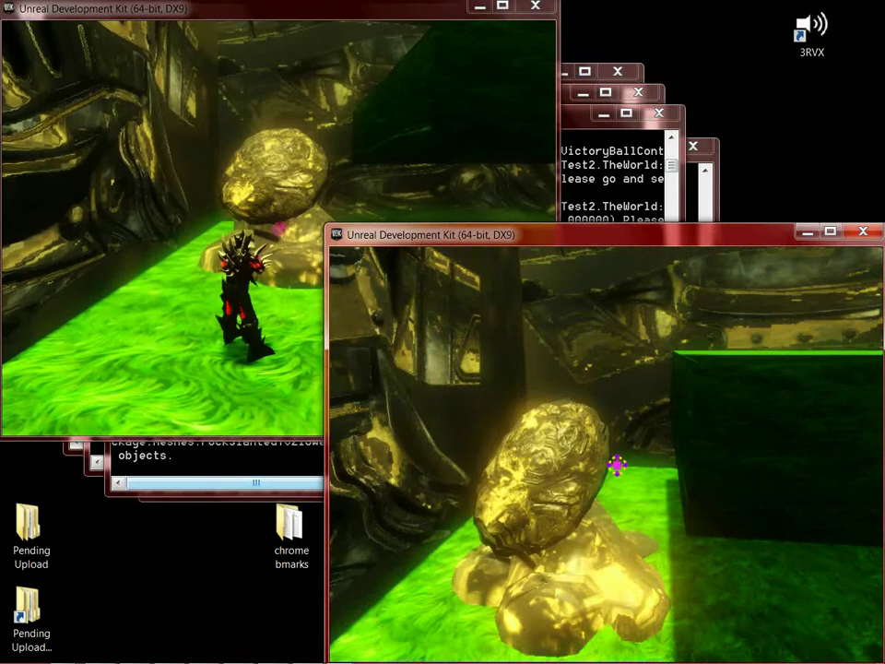
scroll(617, 464, "up", 5)
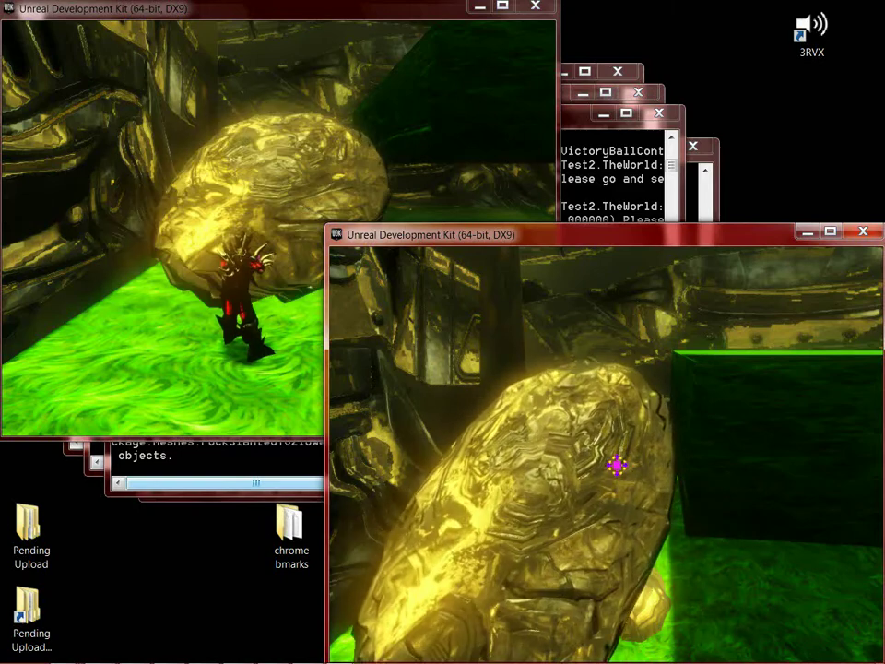
key("s")
key("w")
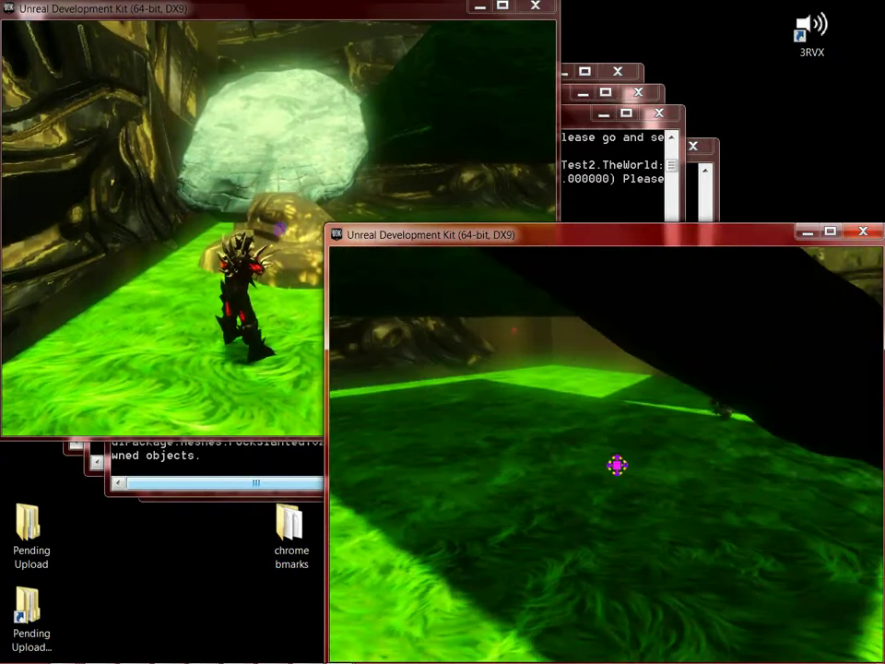
Step: In the other game window, jump the character onto the golden and pale rocks to test them, and back away
key("alt+Tab")
key("w")
key("space")
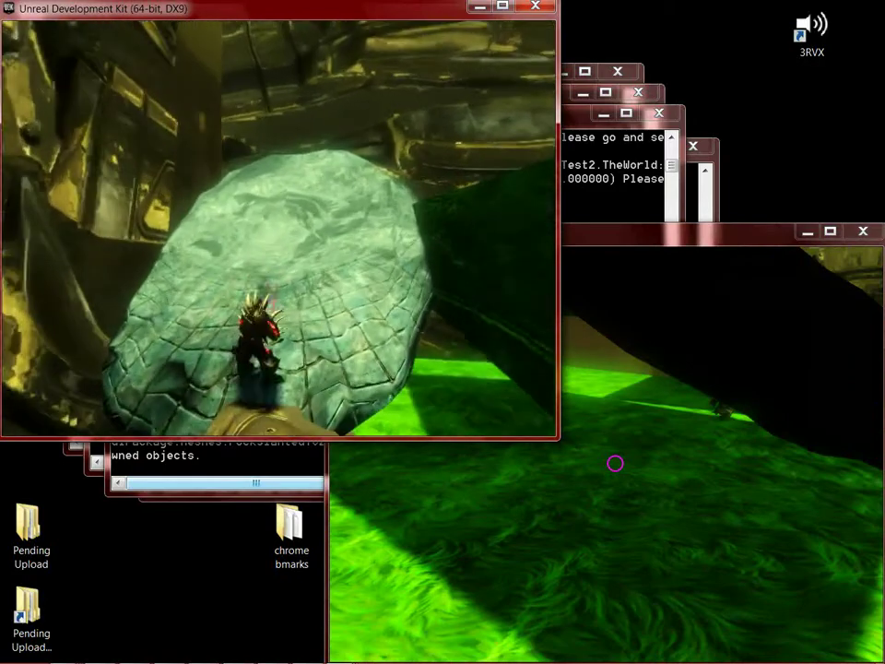
key("w")
key("space")
key("space")
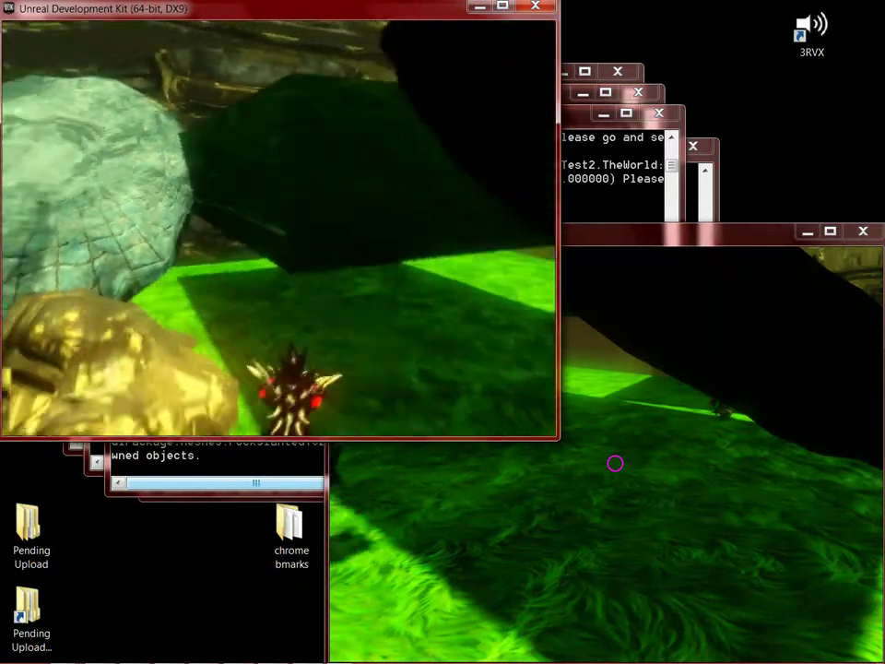
key("s")
key("w")
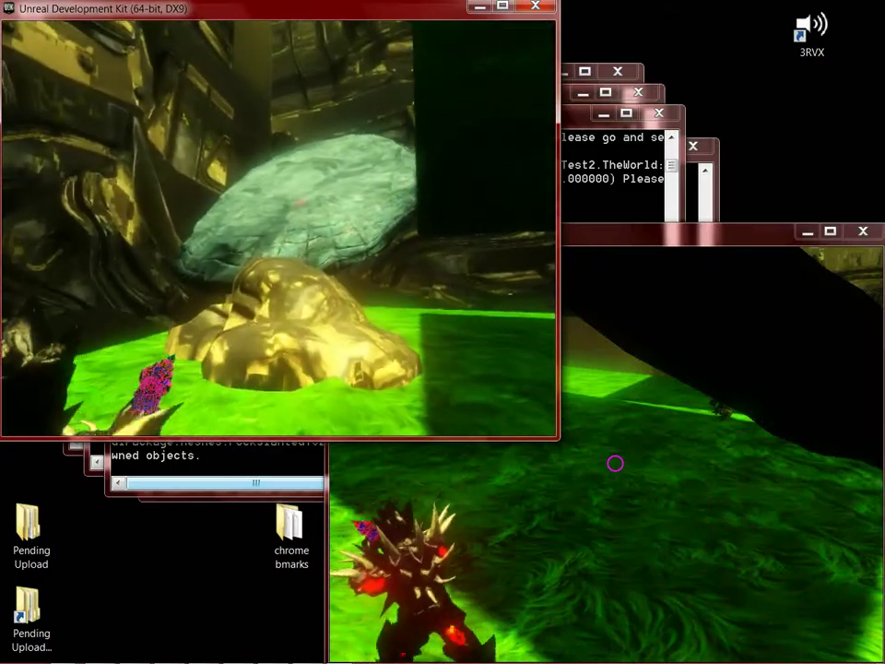
Step: Pick the barrel-shaped golden block from the shape gallery above the arena and compare it in both game windows
key("w")
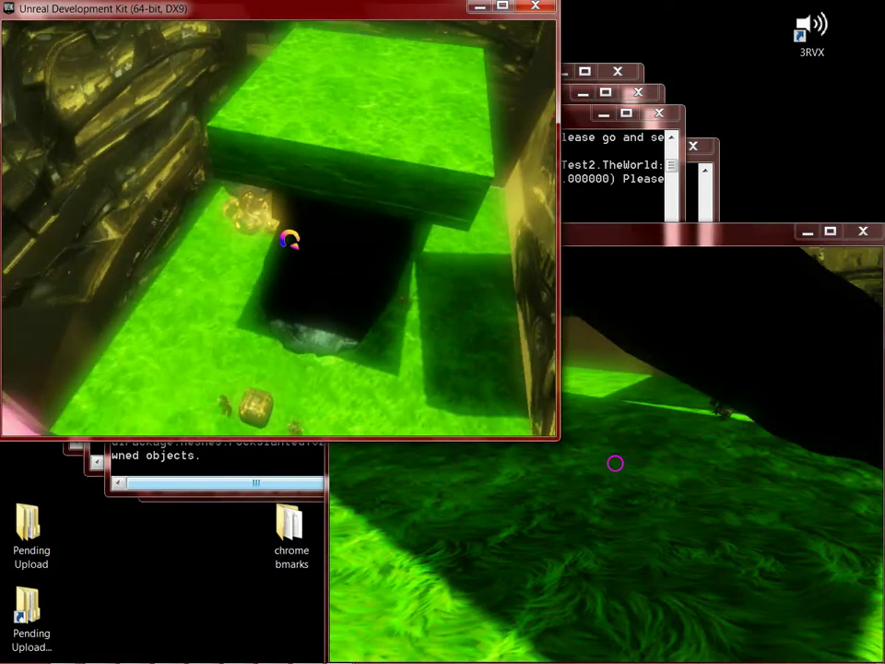
left_click(290, 240)
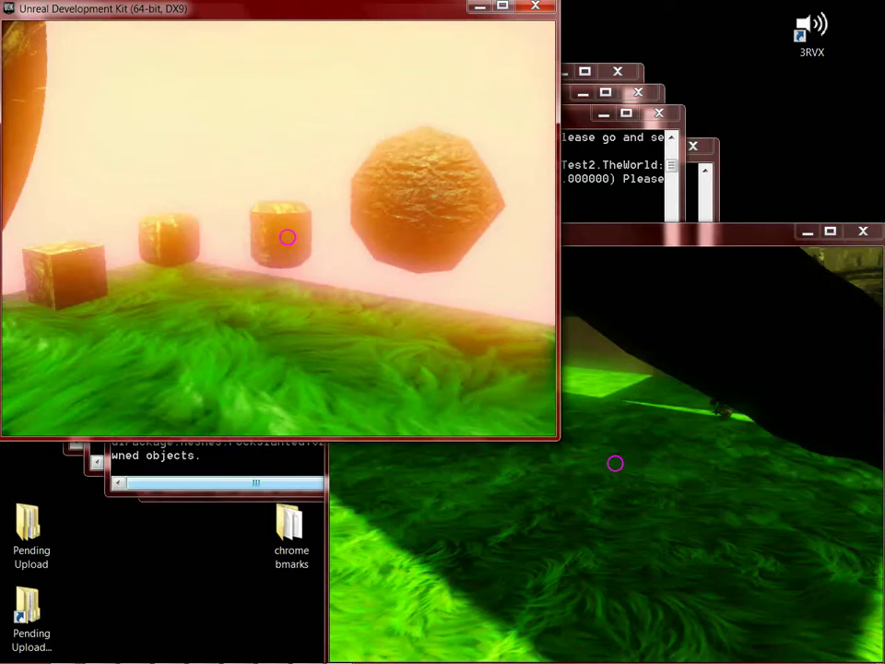
key("alt+Tab")
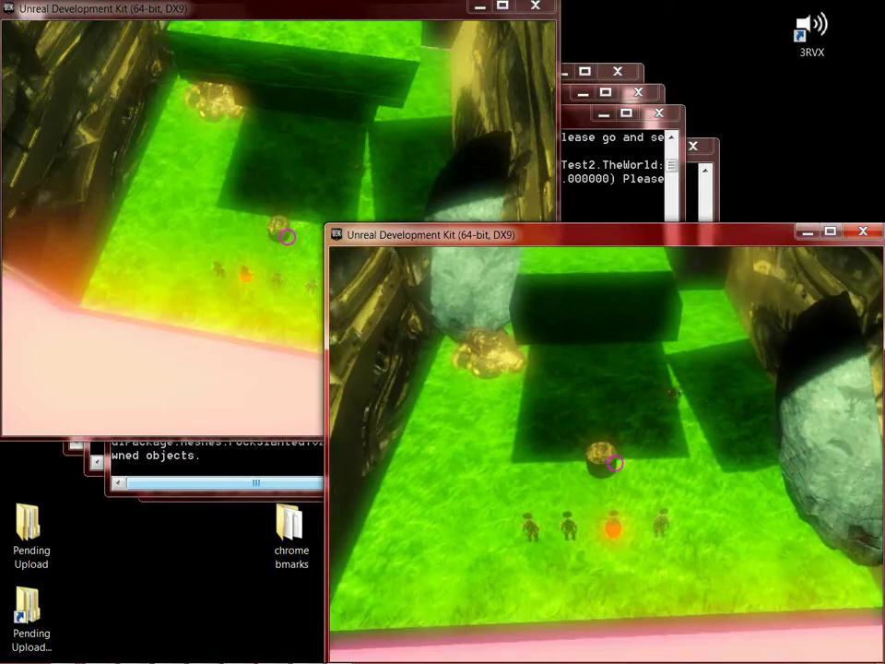
key("alt+Tab")
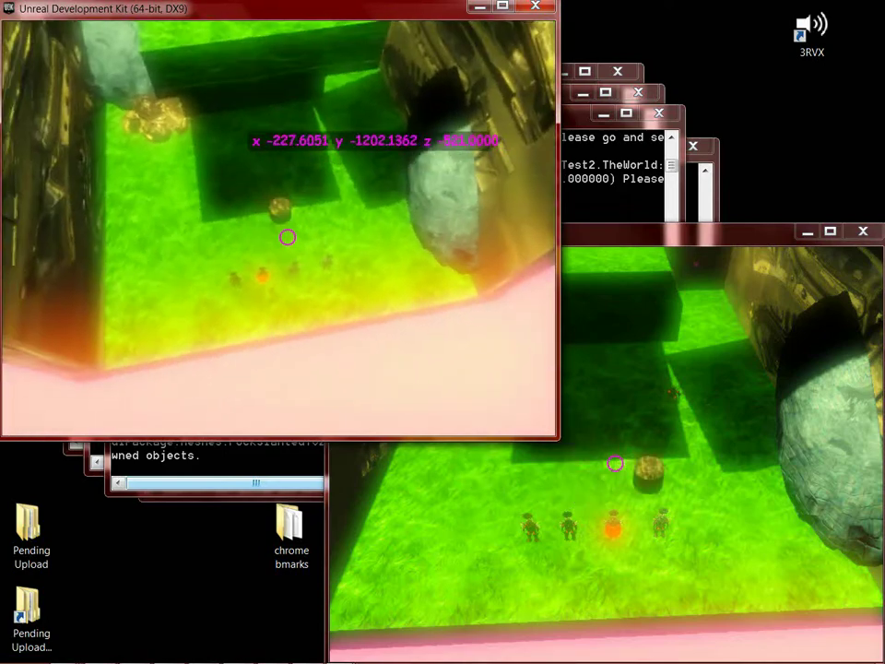
Step: Move the golden barrel-shaped block over the arena and give it the icy blue material from the material gallery
key("a")
key("w")
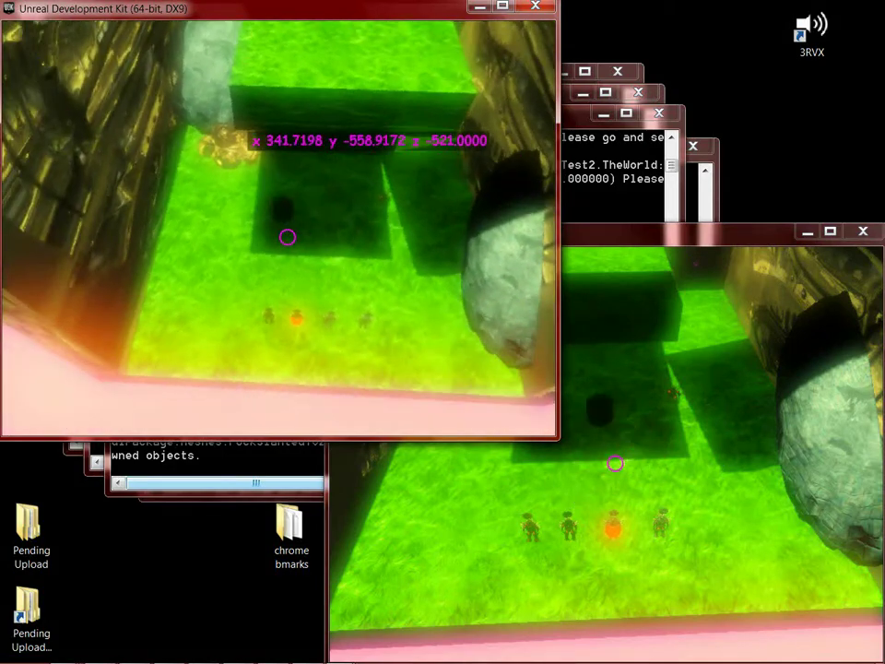
key("w")
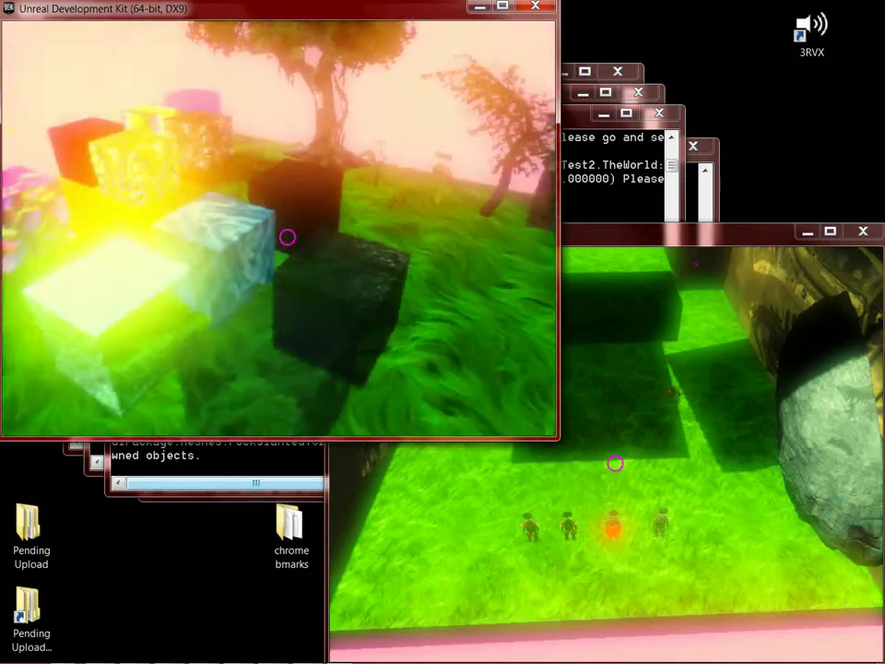
scroll(287, 237, "down", 5)
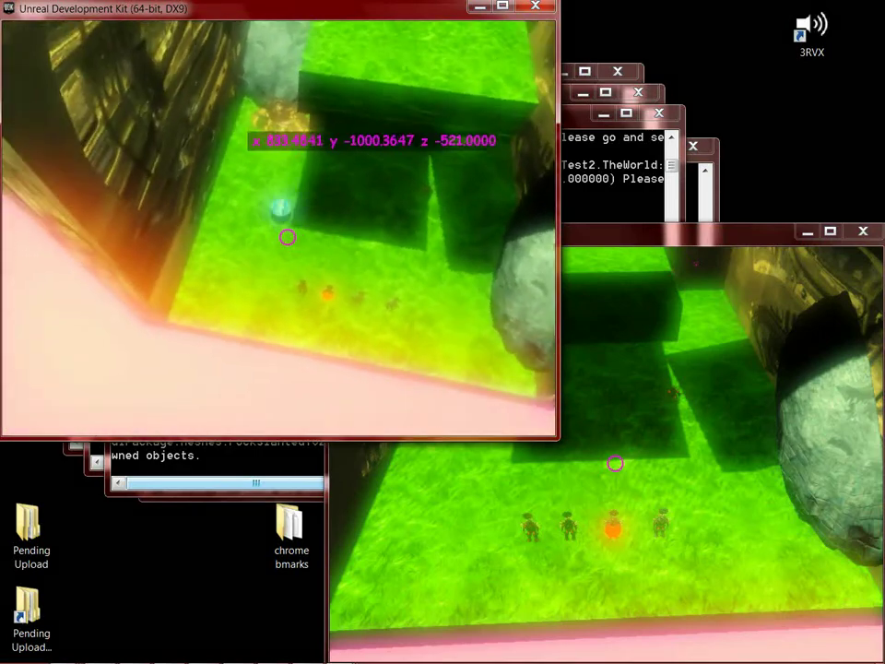
Step: Place many copies of the icy blue cylinder across the arena's grass floor
key("w")
key("s")
key("d")
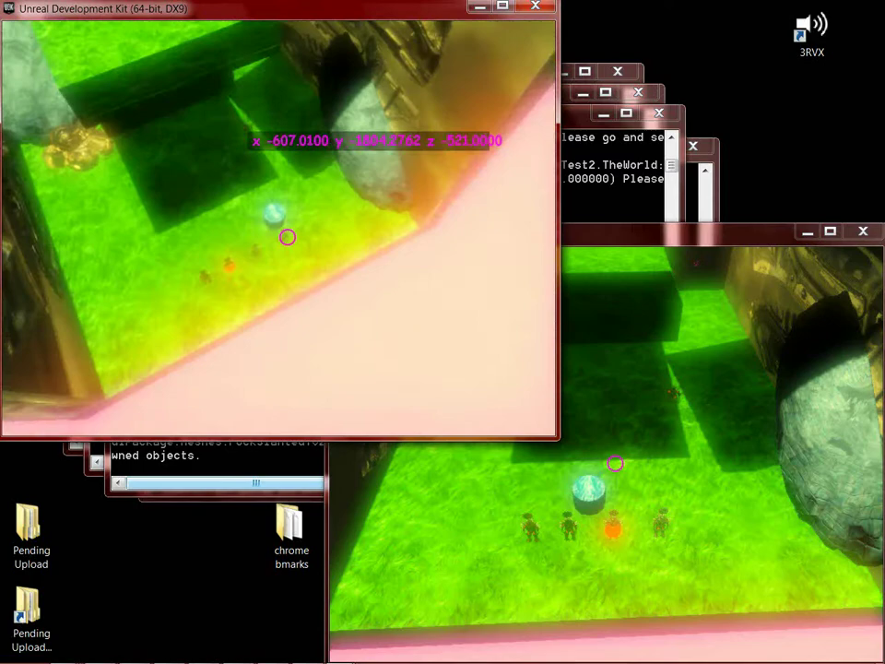
key("d")
key("a")
key("d")
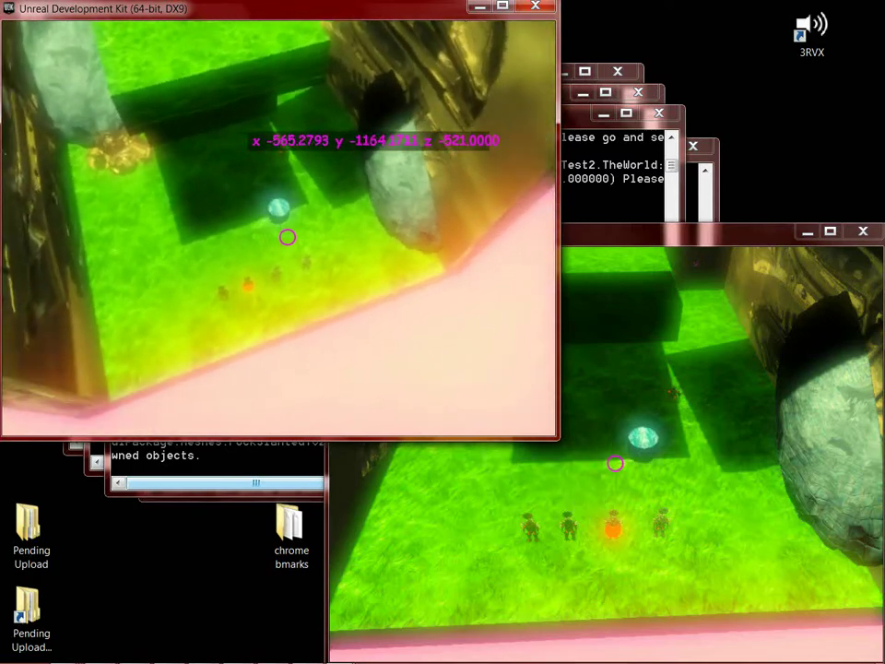
key("a")
left_click(288, 237)
key("d")
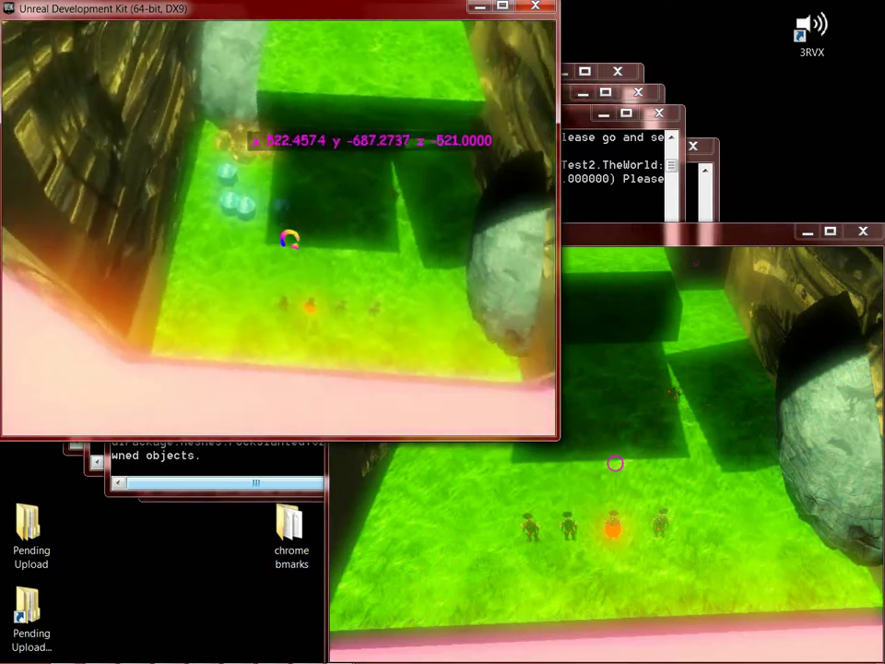
left_click_drag(291, 238, 288, 237)
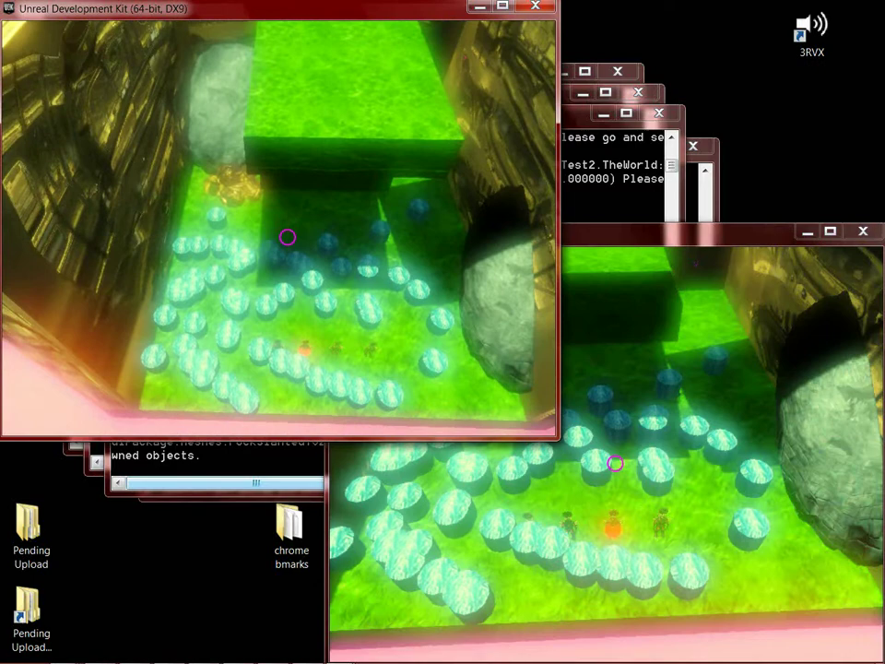
Step: Compare the placed icy blue cylinders from different angles in both game windows
key("alt+Tab")
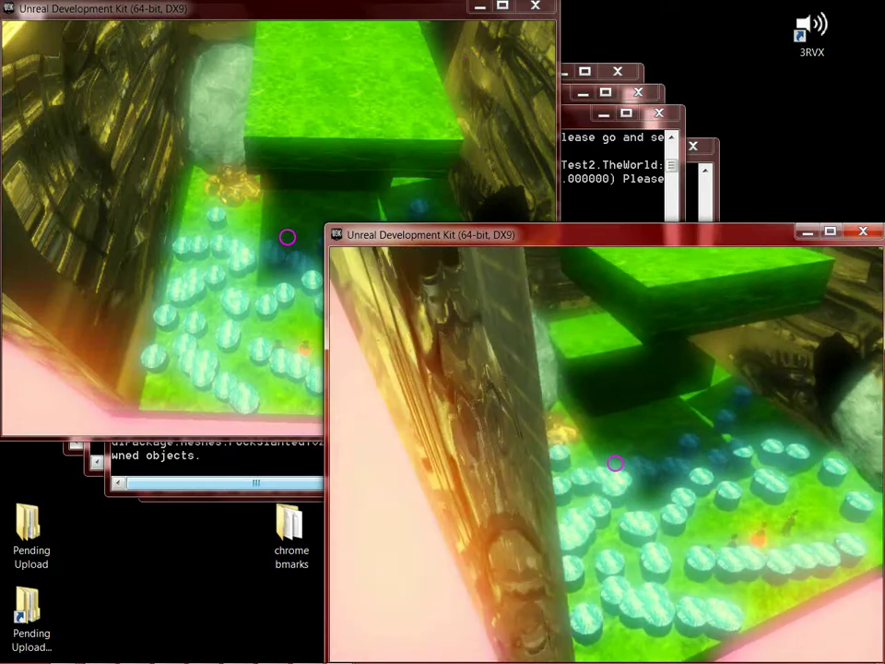
key("alt+Tab")
key("d")
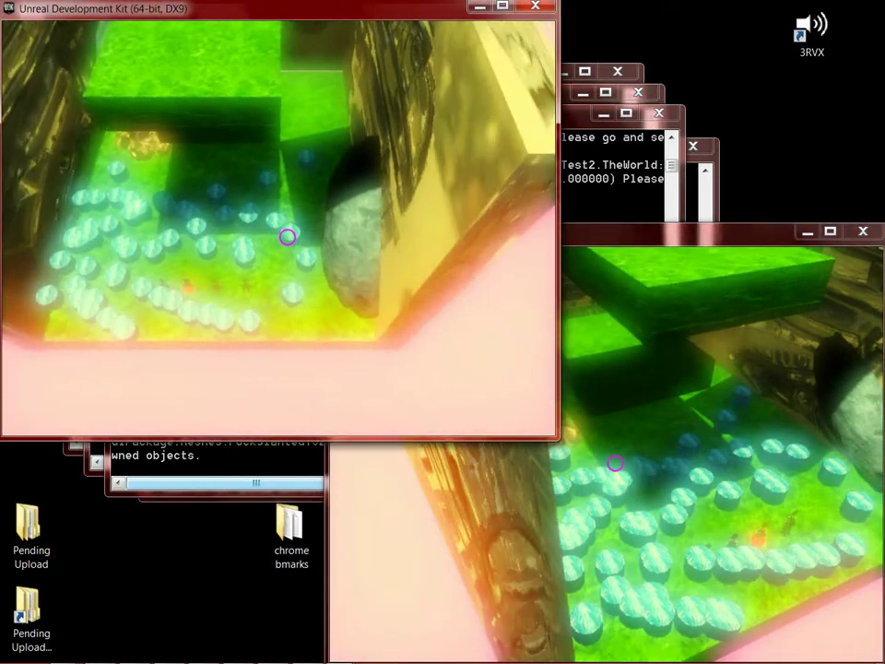
Step: Examine the field of icy blue cylinders from above and from further back in both game windows
key("a")
key("w")
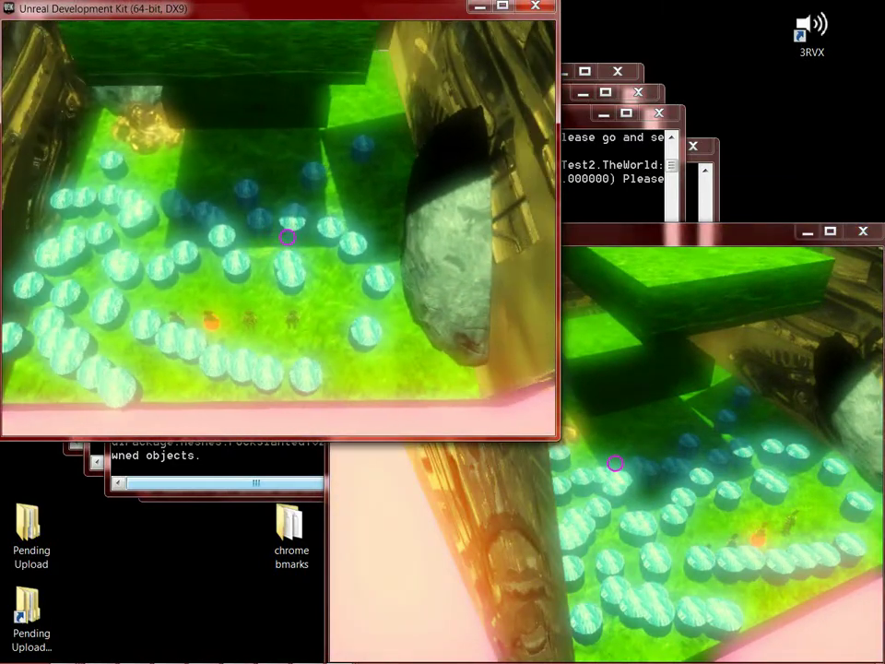
key("alt+Tab")
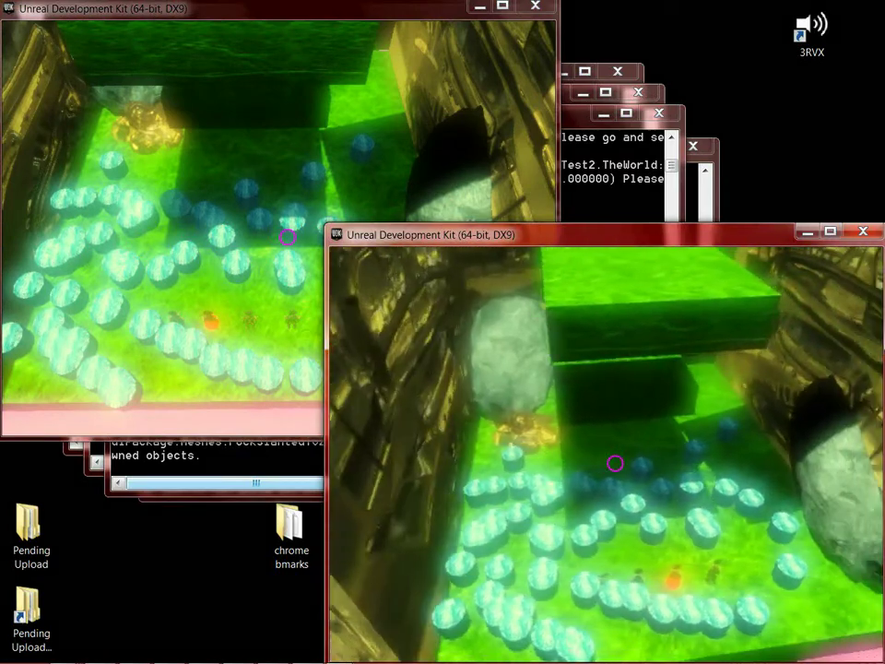
key("s")
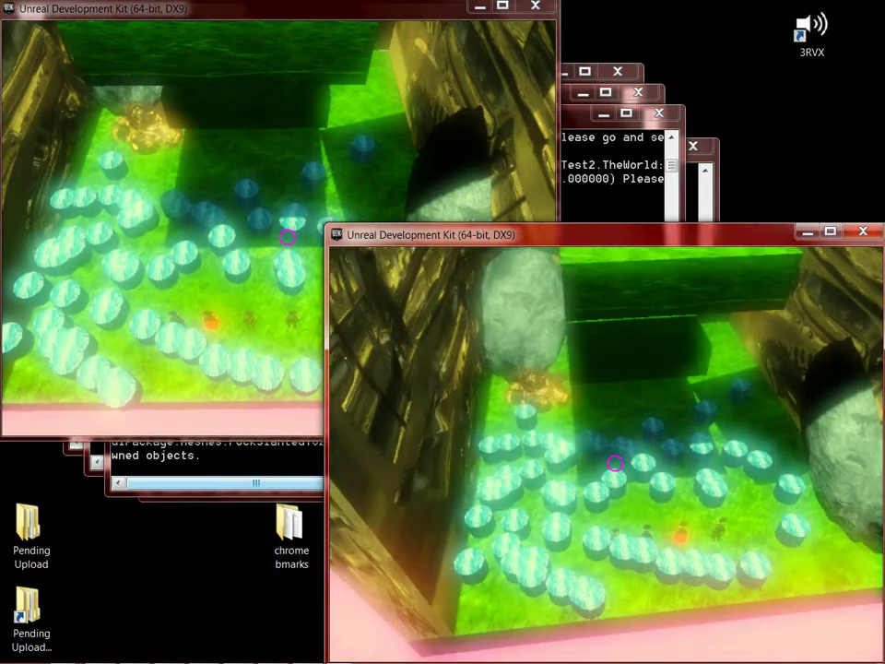
key("alt+Tab")
key("s")
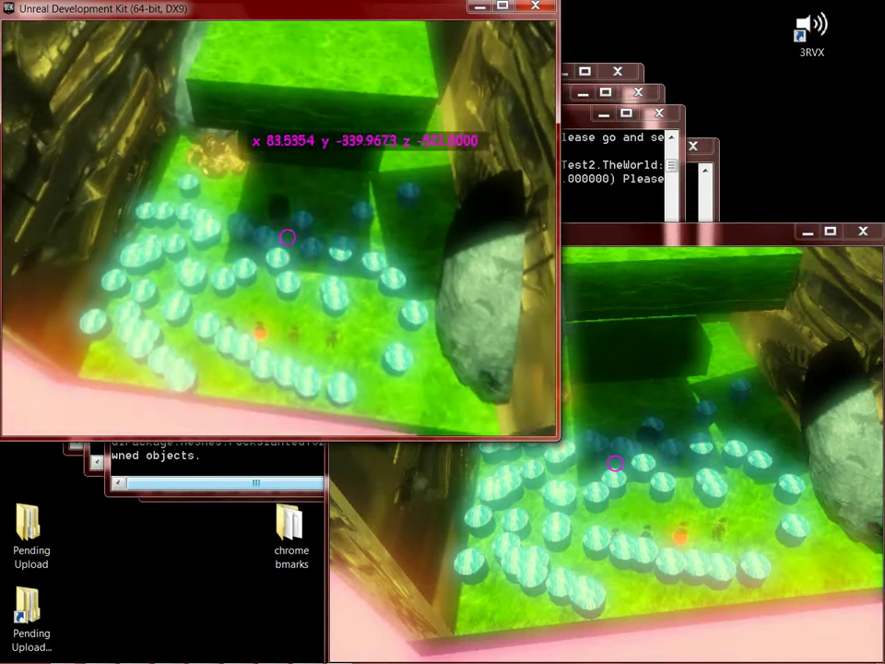
Step: Place more copies of the icy blue cylinder across the arena's grass floor and along its edges from the first game window
left_click(288, 237)
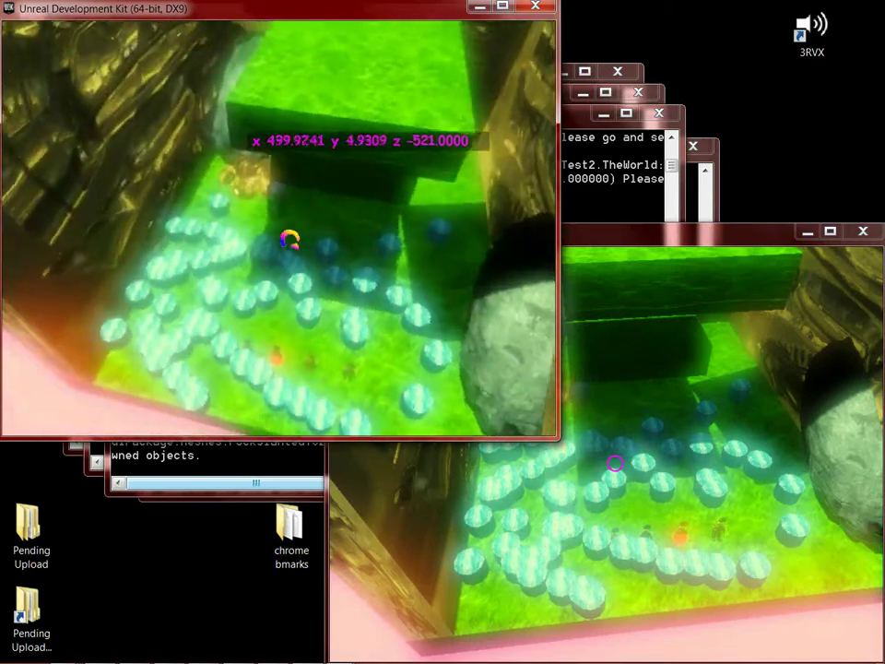
left_click(290, 240)
left_click(290, 240)
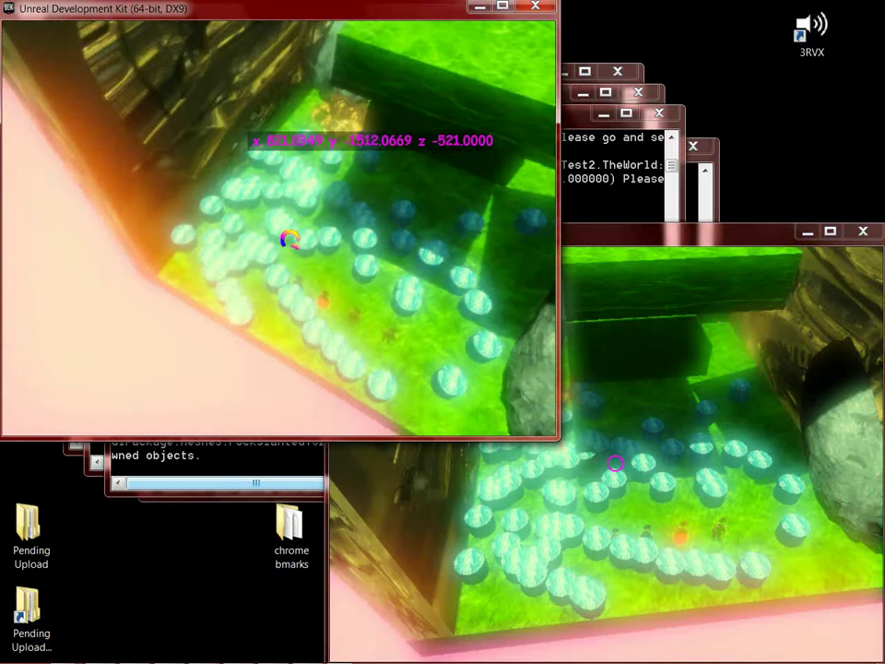
left_click(290, 240)
left_click(290, 240)
left_click(290, 239)
left_click(289, 240)
left_click(290, 239)
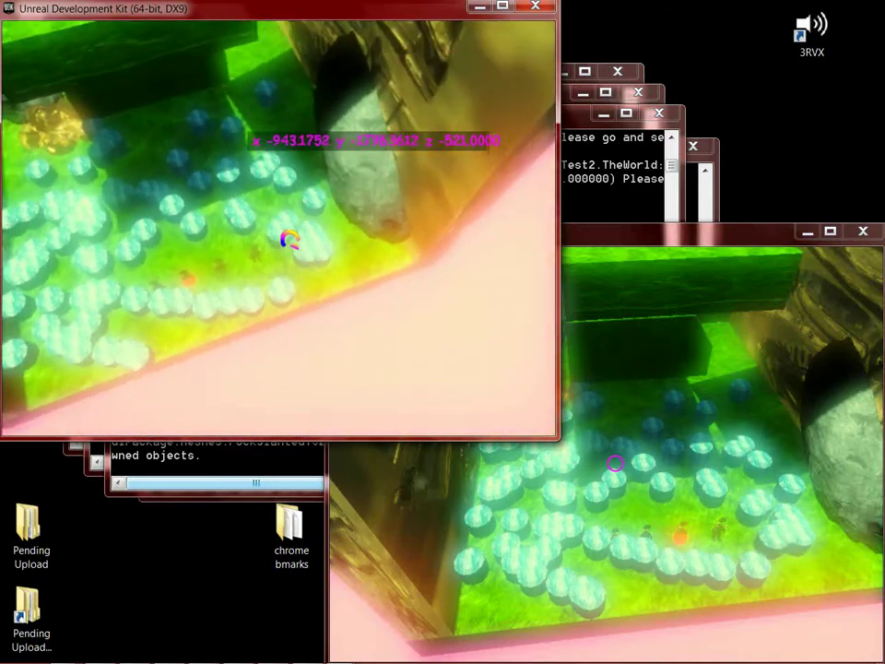
left_click(290, 240)
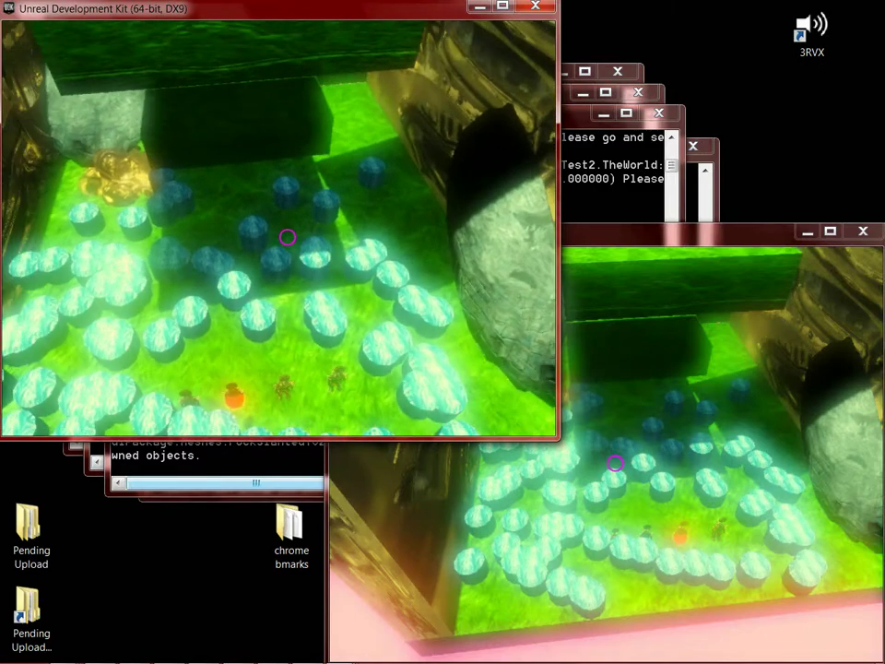
Step: Apply the dark stone material to several of the icy blue cylinders from the second game window
key("alt+Tab")
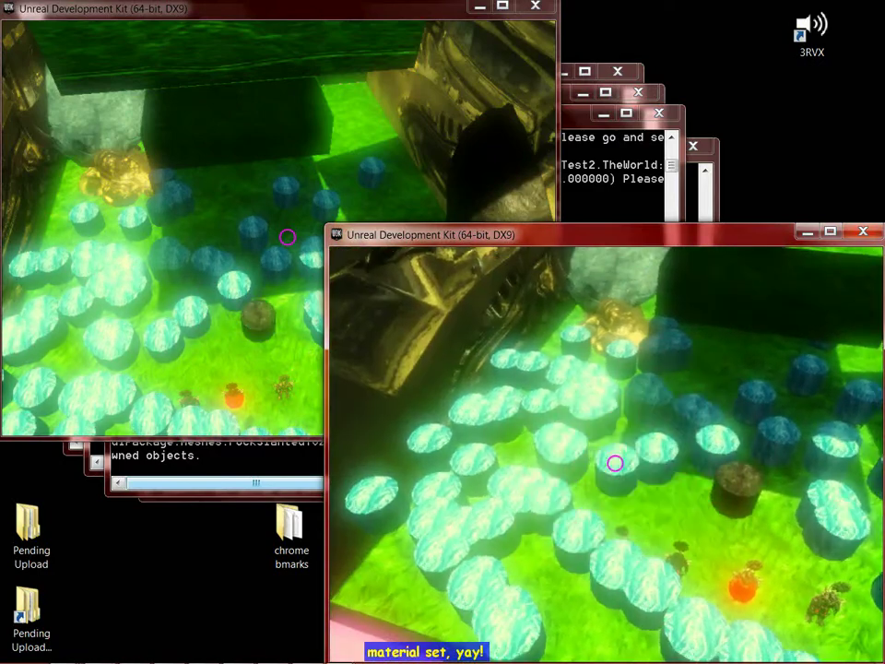
left_click(615, 463)
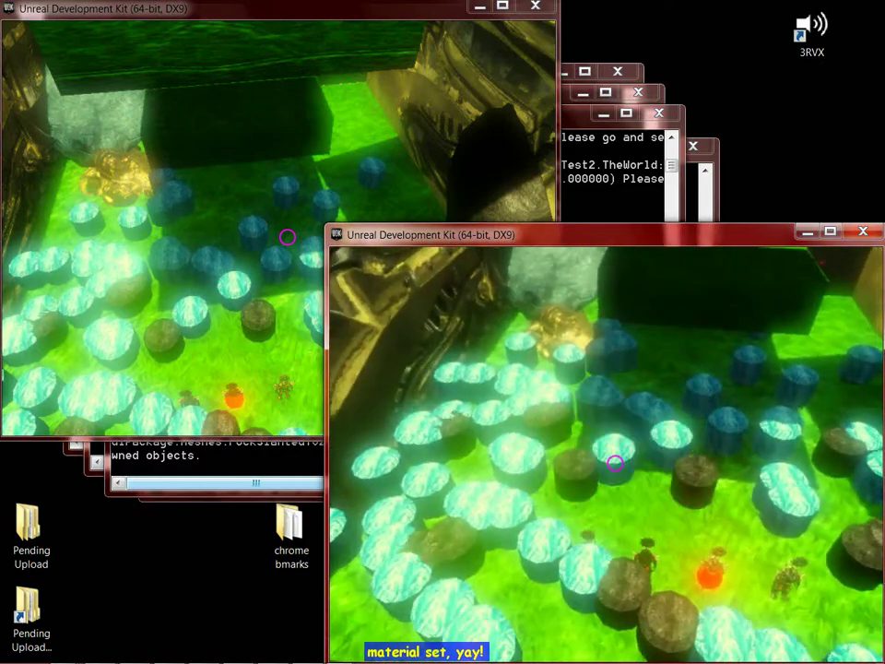
left_click(616, 463)
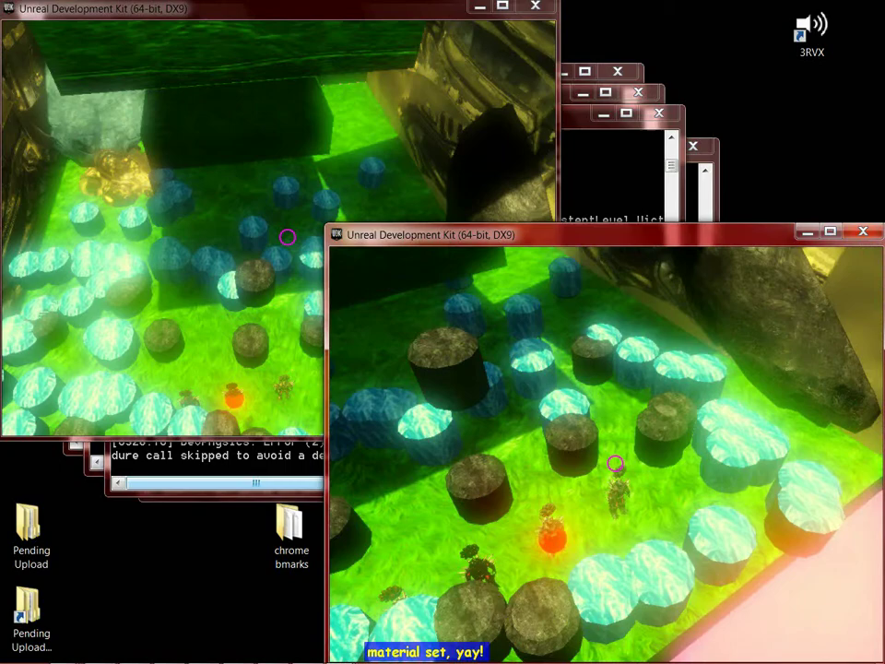
Step: Save the edited level from the first game window under the file name light
key("alt+Tab")
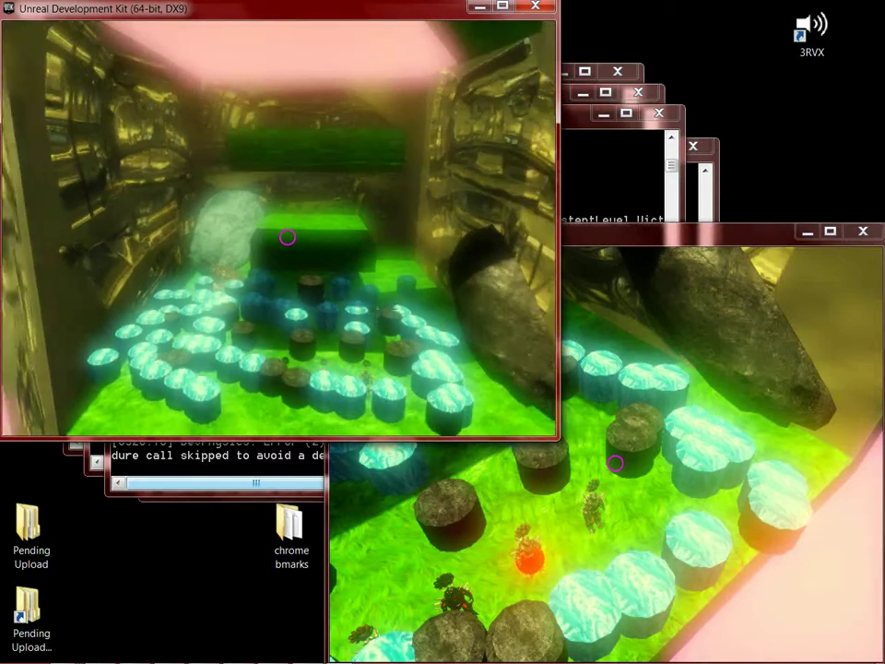
key("ctrl+s")
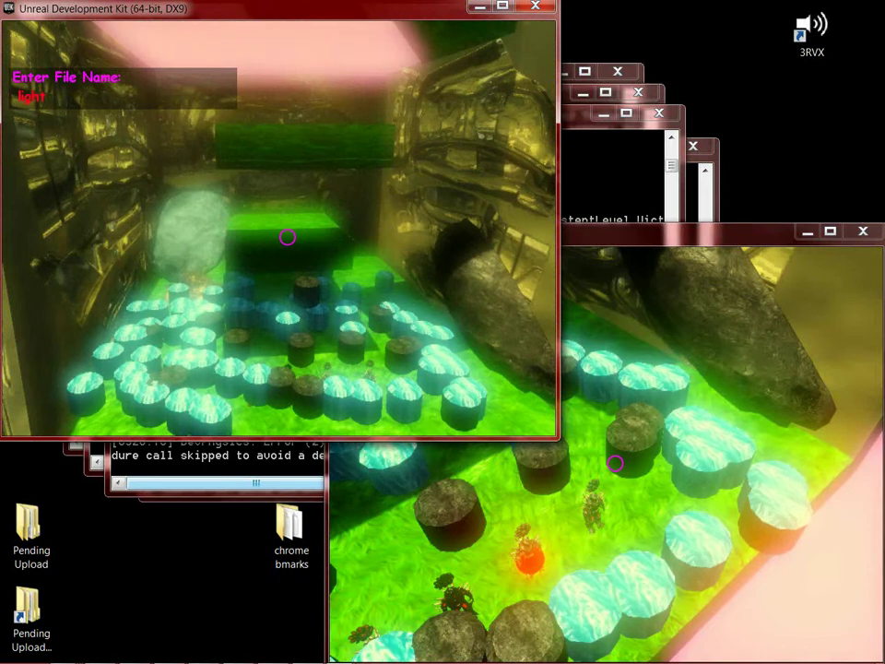
key("Return")
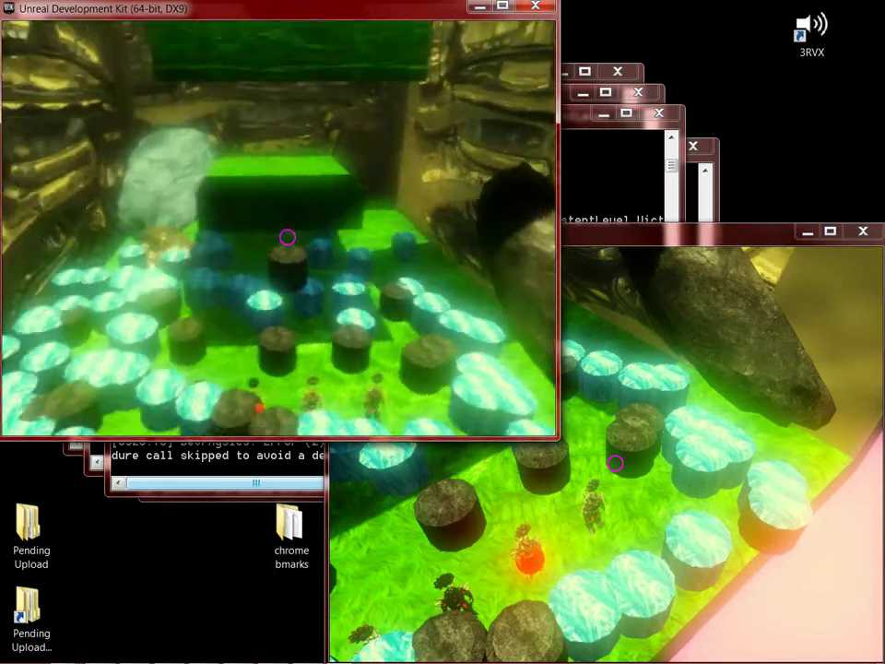
Step: Close all UDK windows and relaunch the multiplayer session by rerunning the last command in the command prompt
key("alt+Tab")
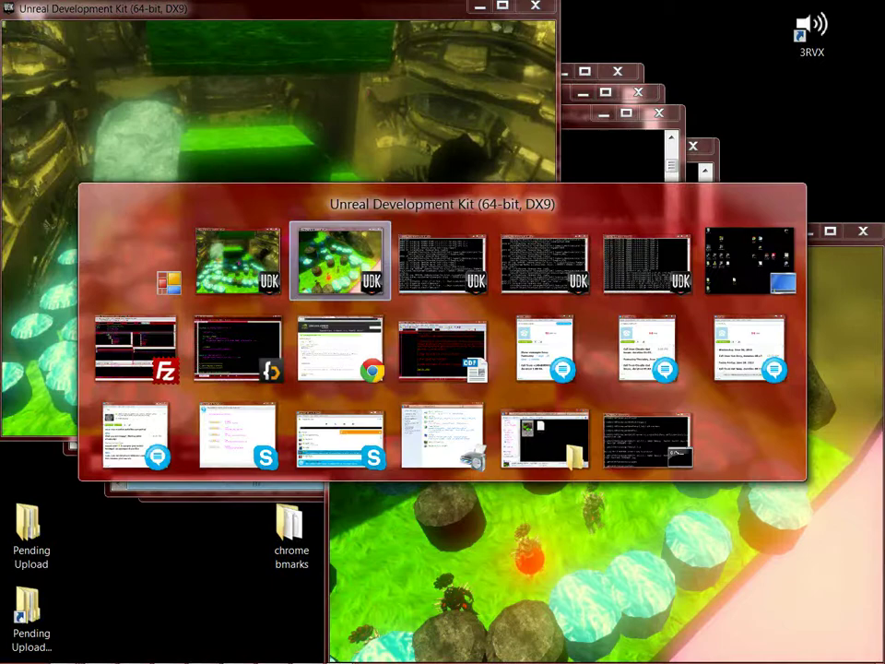
right_click(340, 651)
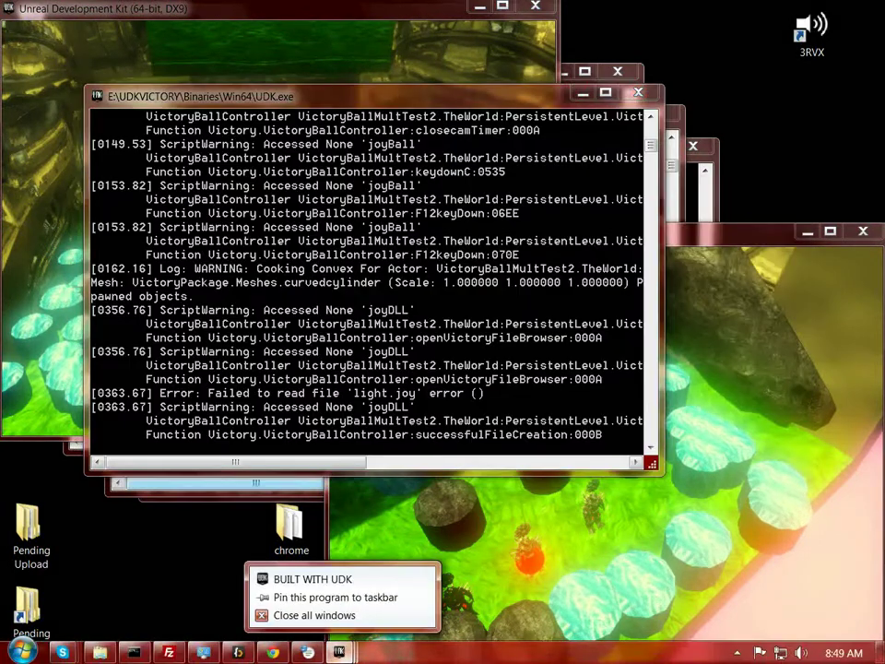
left_click(295, 616)
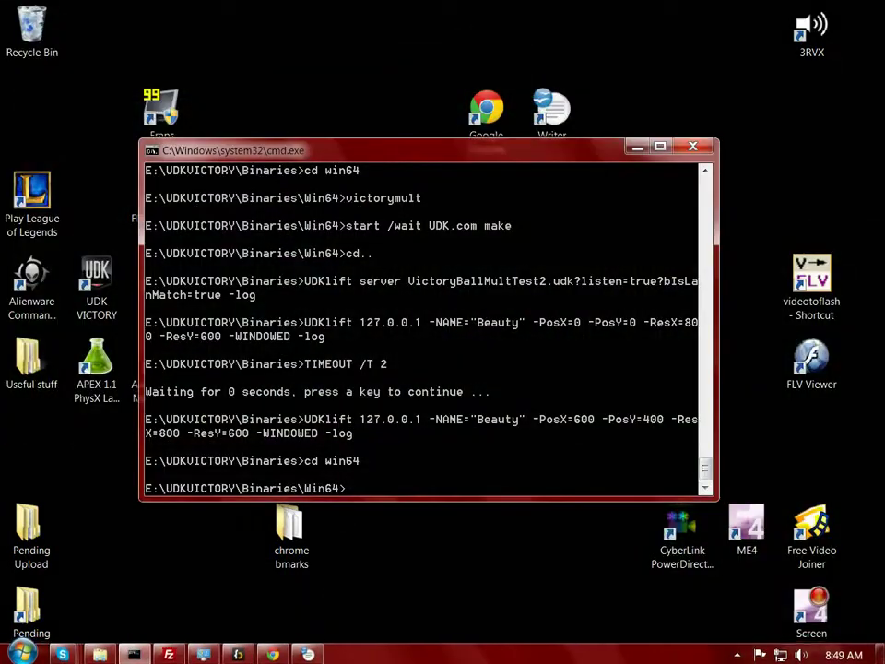
key("Up")
key("Return")
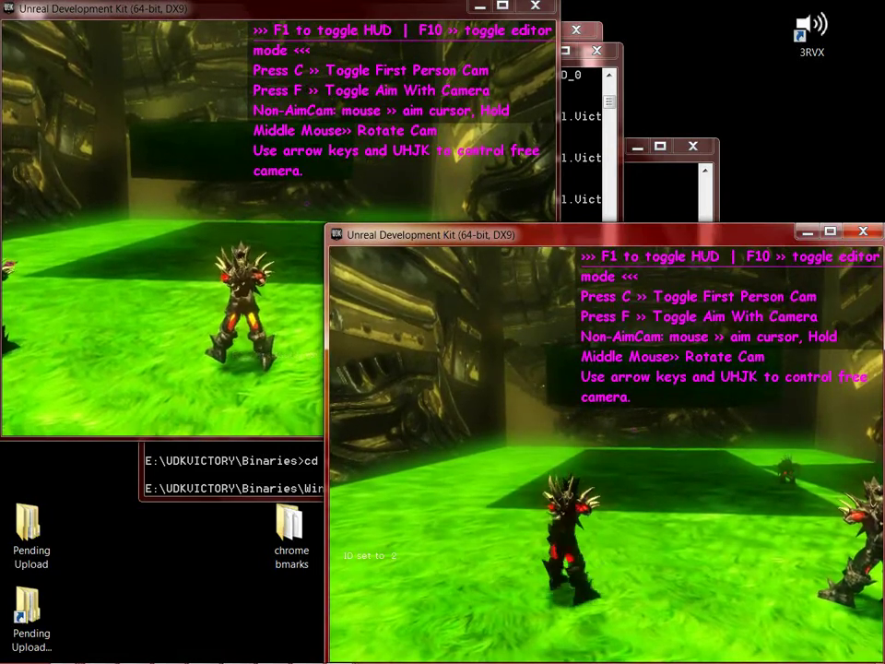
Step: Turn on editor mode in the second game window and walk the character across the empty arena in the first
key("F10")
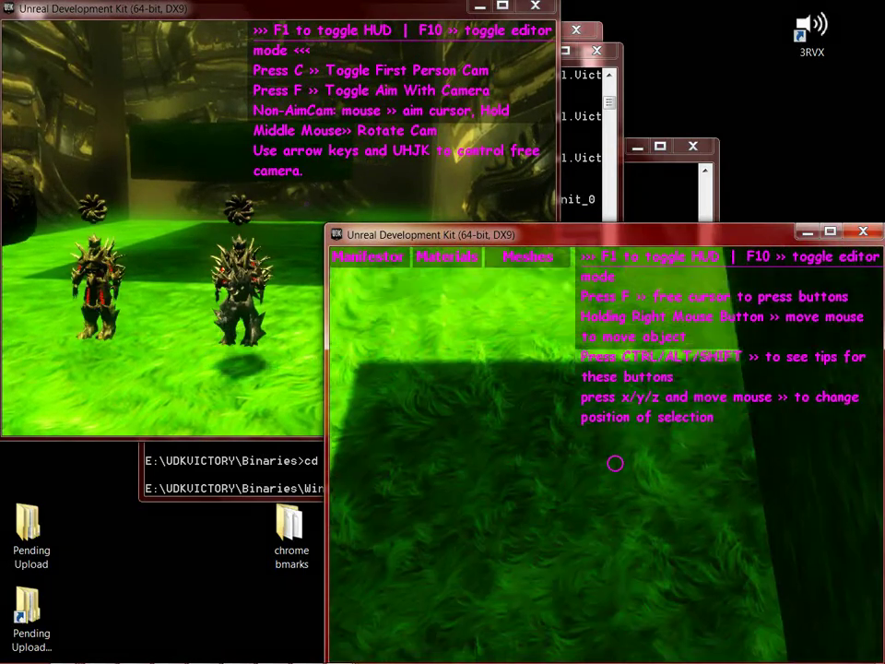
key("alt+Tab")
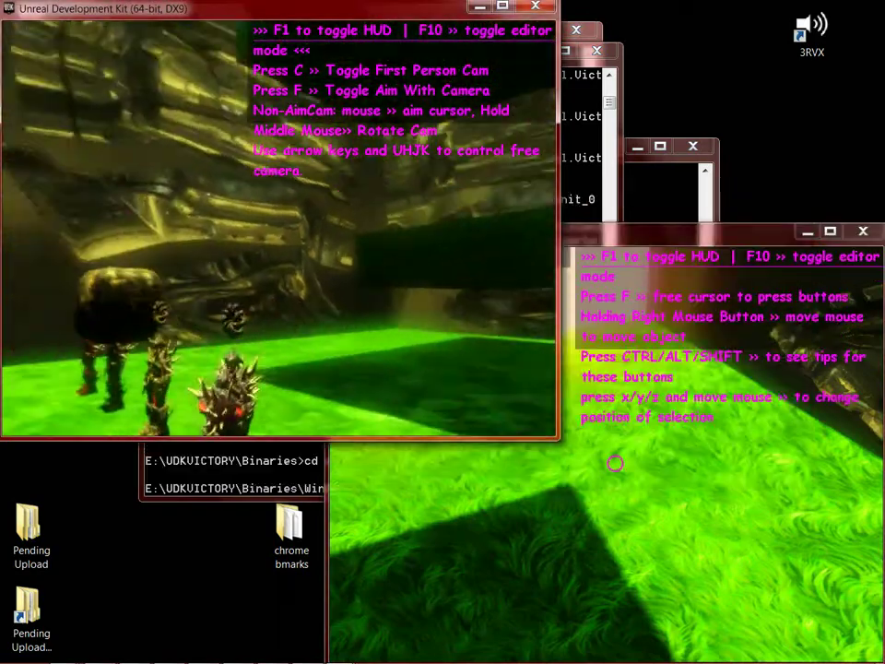
key("w")
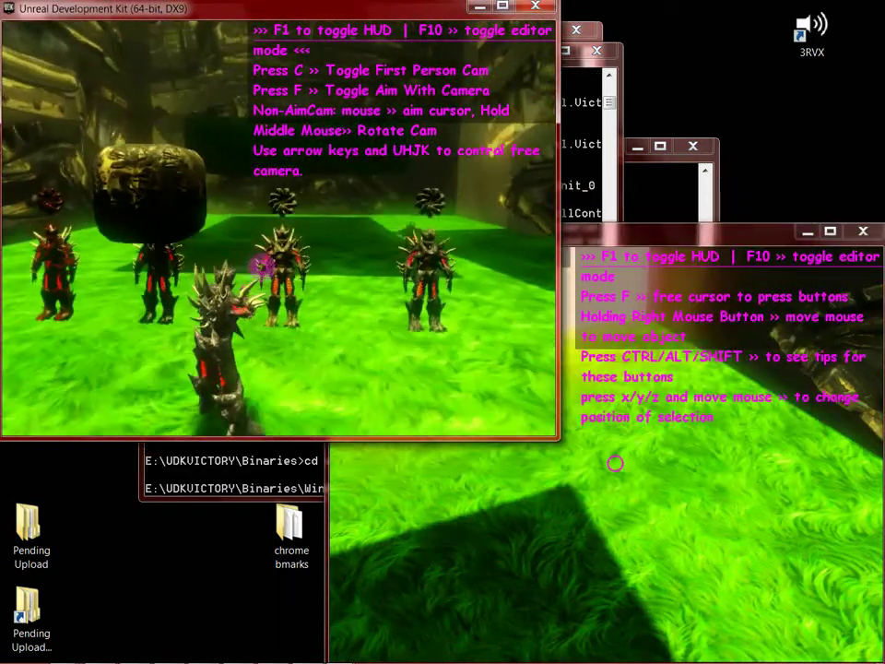
key("s")
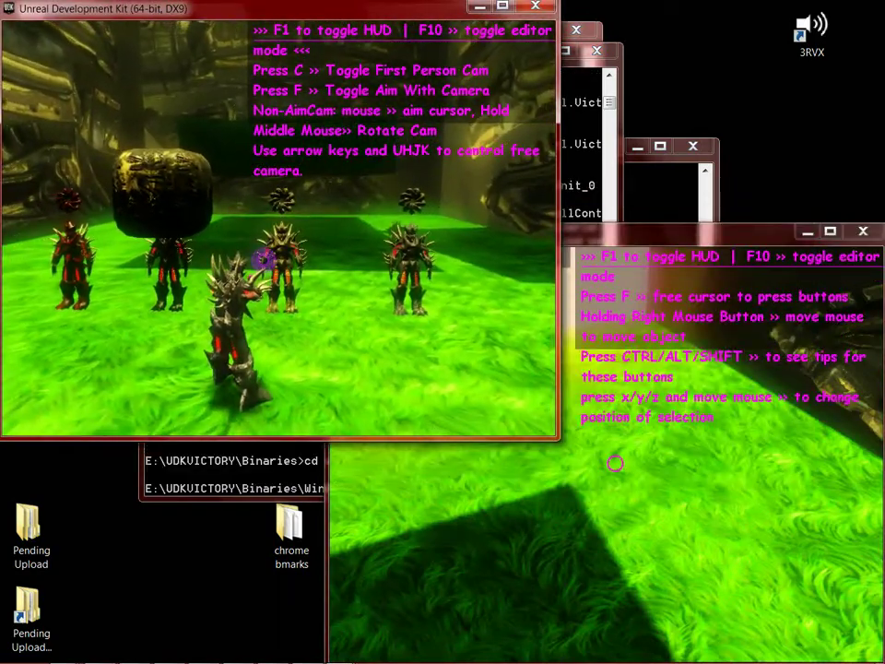
Step: Load the saved level file light from the editor in the second game window
key("alt+Tab")
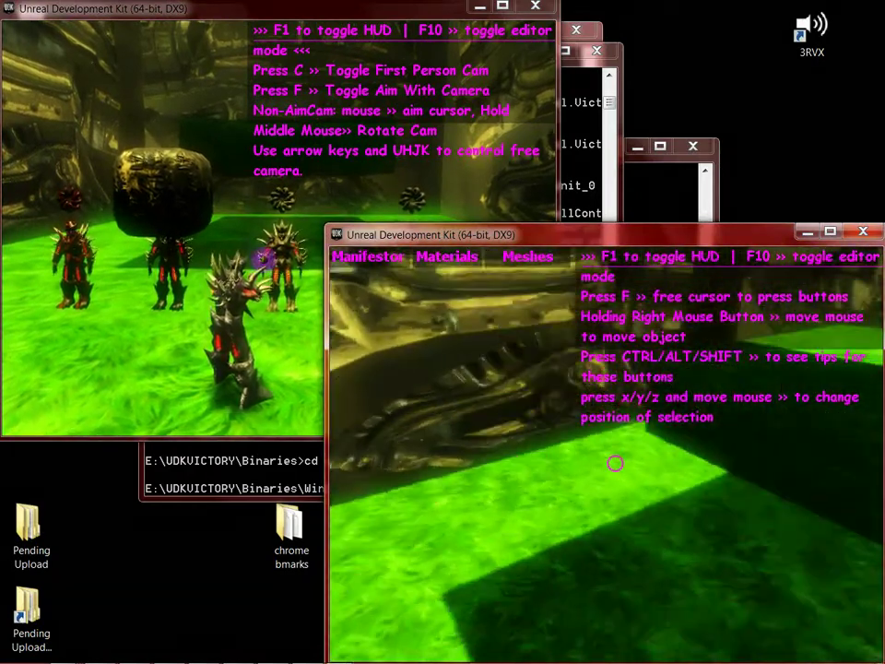
key("s")
key("ctrl+l")
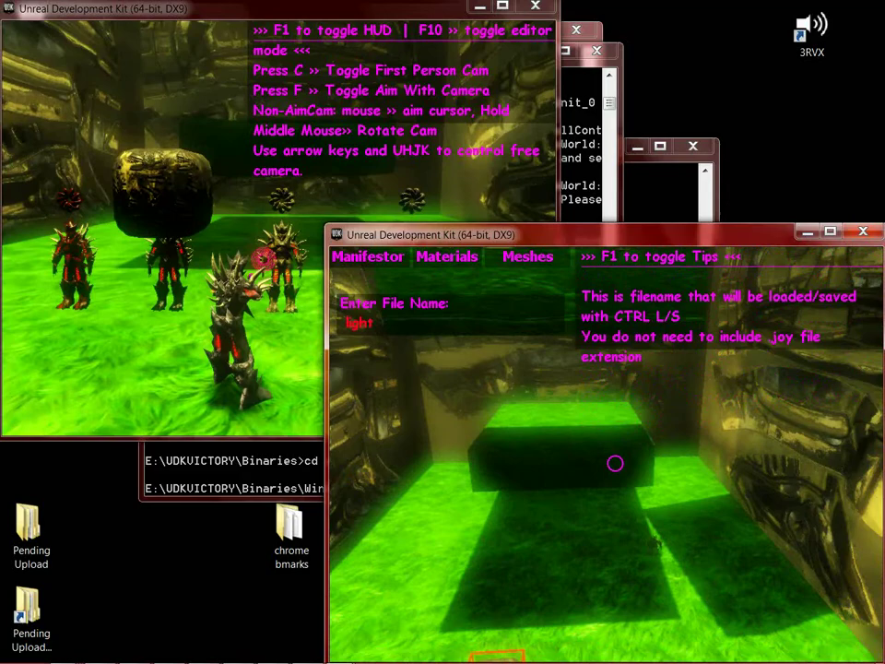
key("Return")
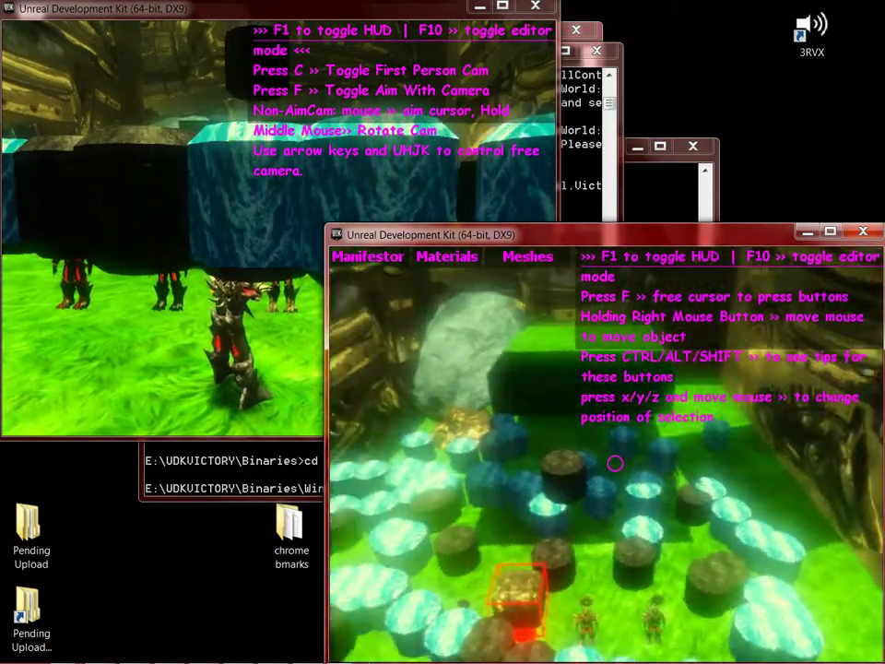
Step: Run the first window's character past the loaded cylinders, over the pale rock and onto the raised dark stone cylinder
key("alt+Tab")
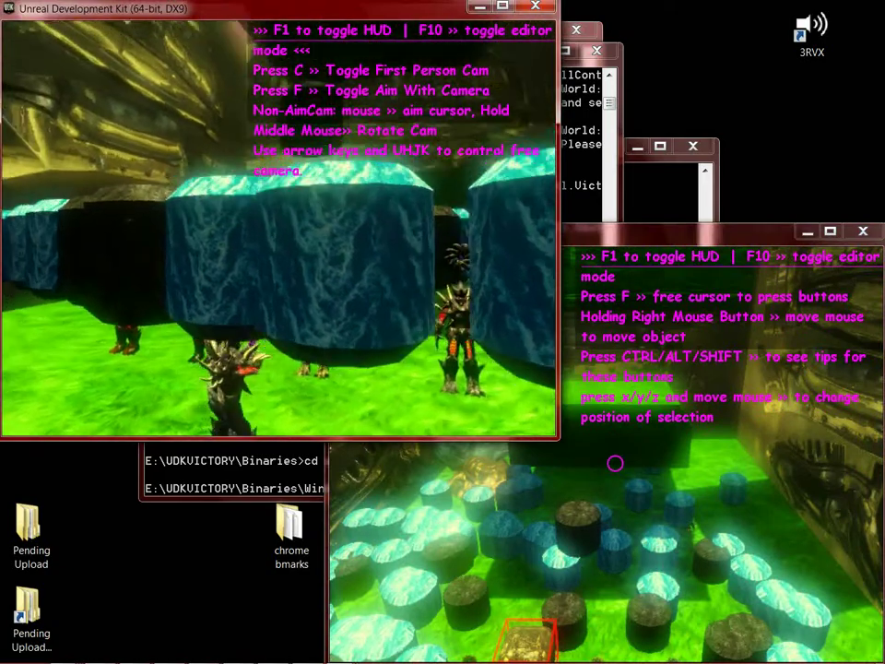
key("w")
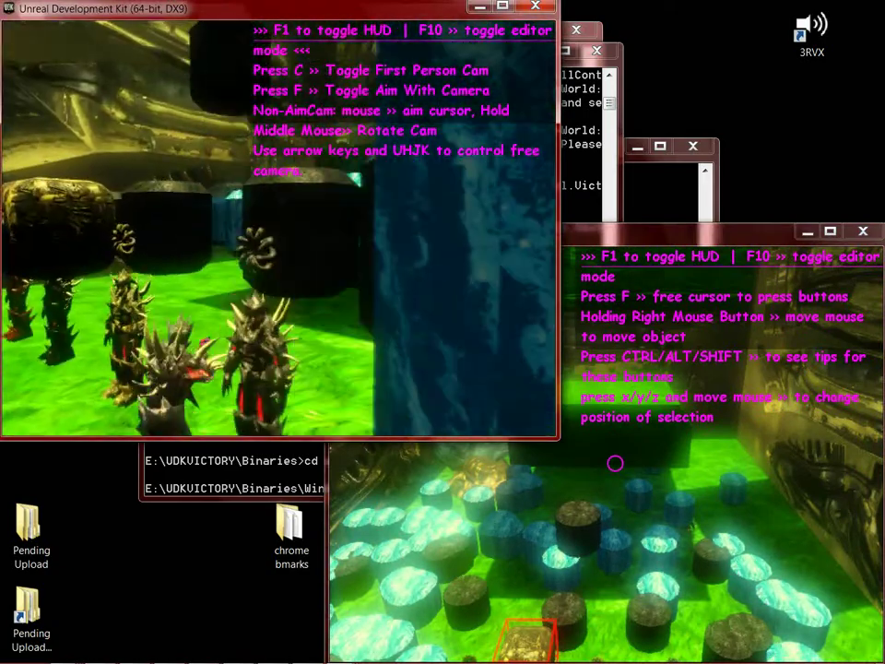
key("w")
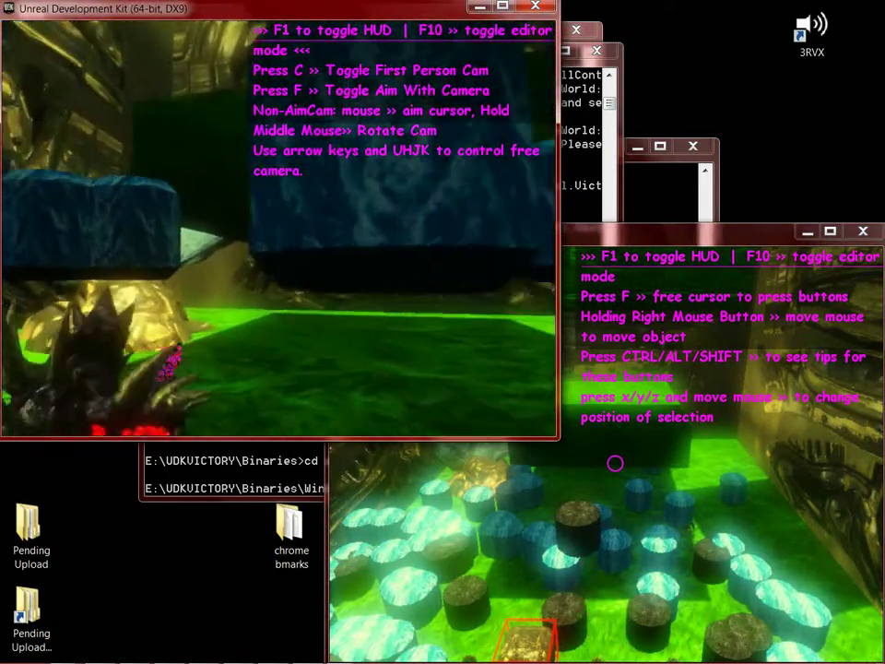
key("w")
key("w")
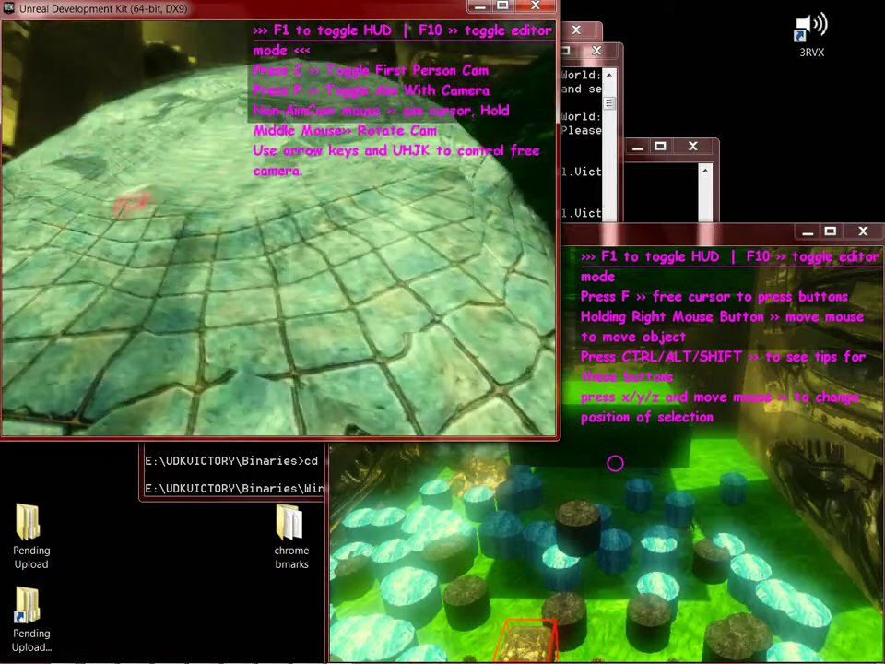
key("w")
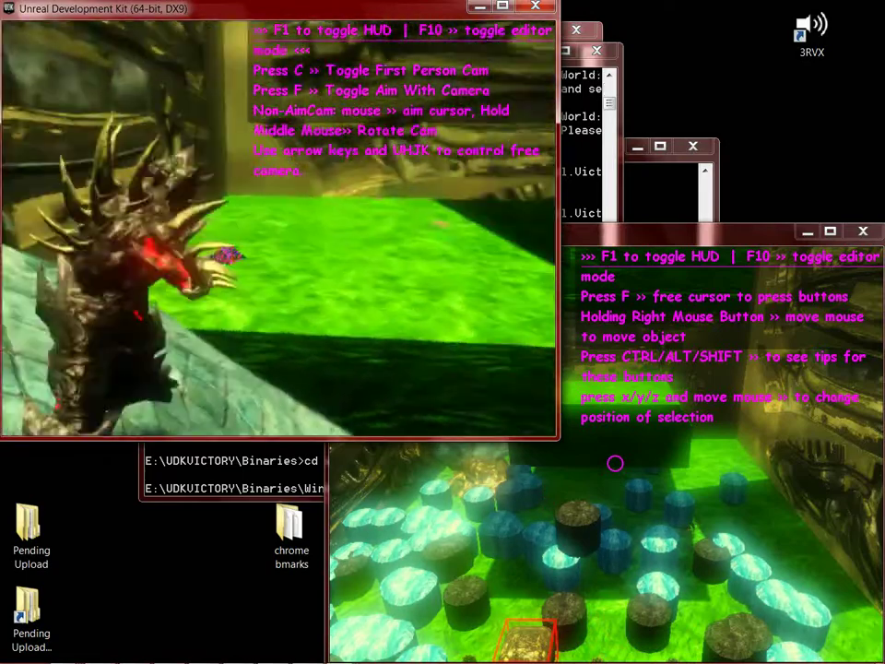
key("w")
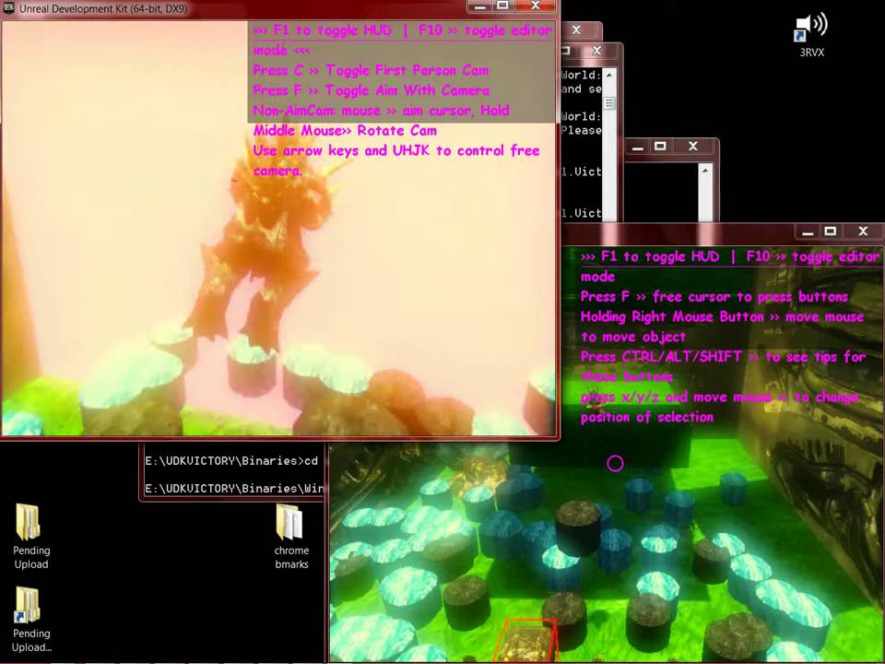
key("Down")
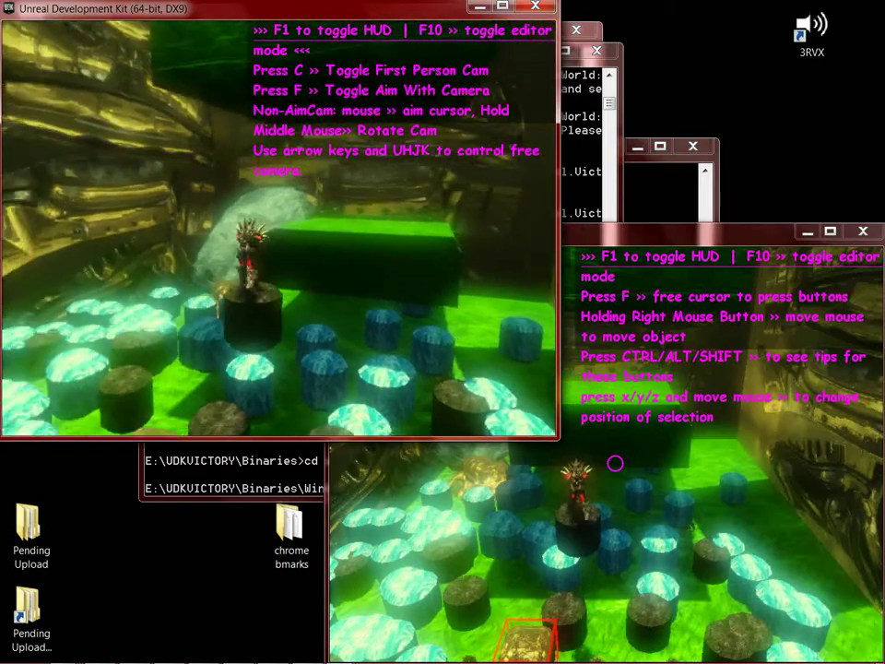
Step: Compare the character on the raised stone cylinder in both game windows and turn on editor mode in the first window
key("alt+Tab")
key("s")
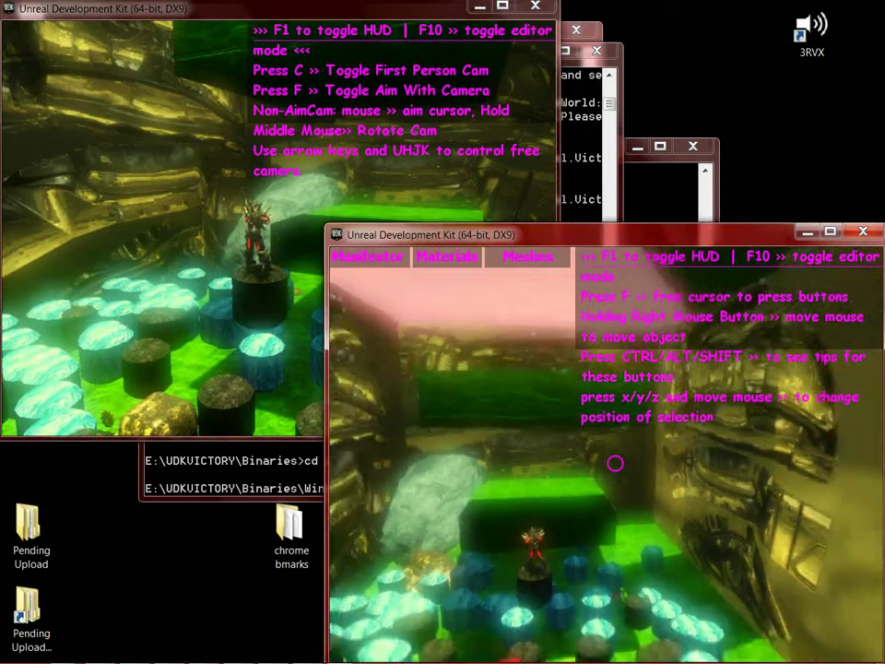
key("alt+Tab")
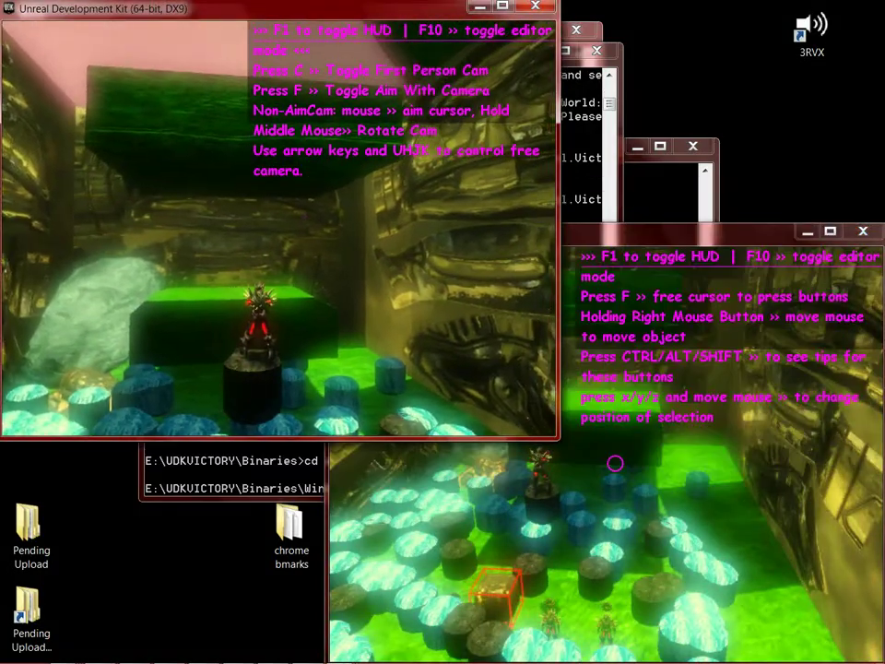
key("F10")
key("a")
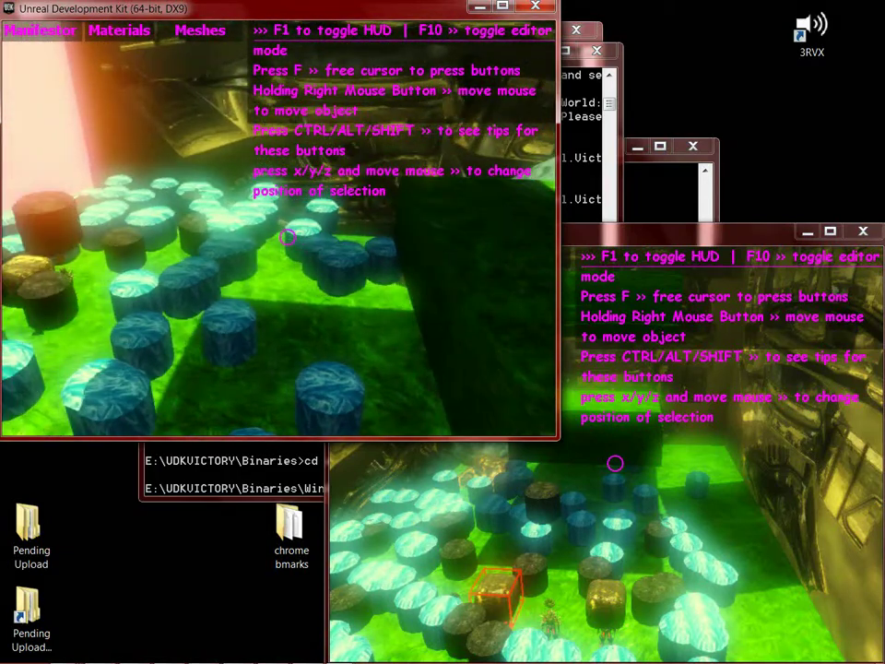
Step: Choose the ring mesh from the mesh room in the first game window and move it onto the dark green platform
key("ctrl+m")
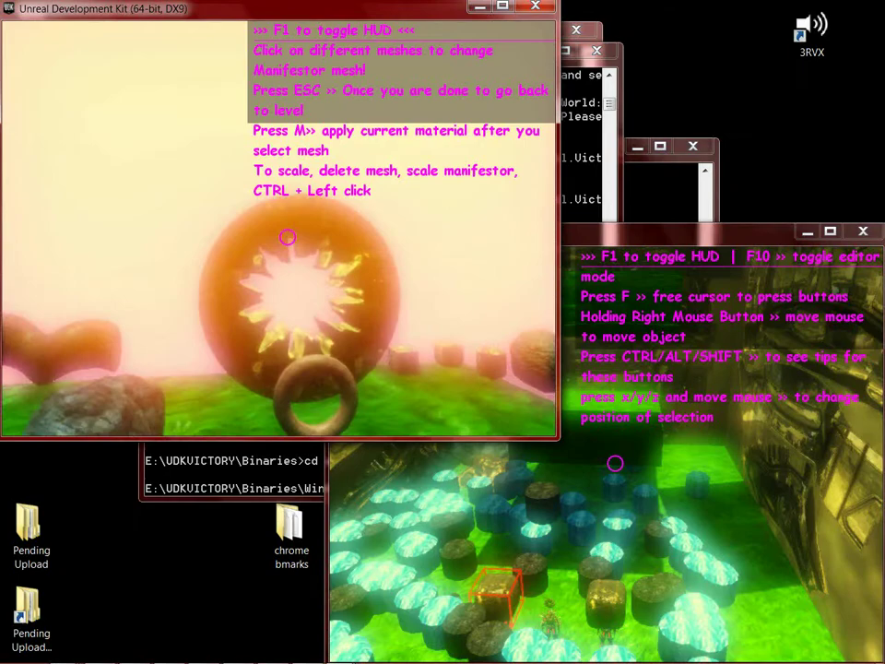
key("Escape")
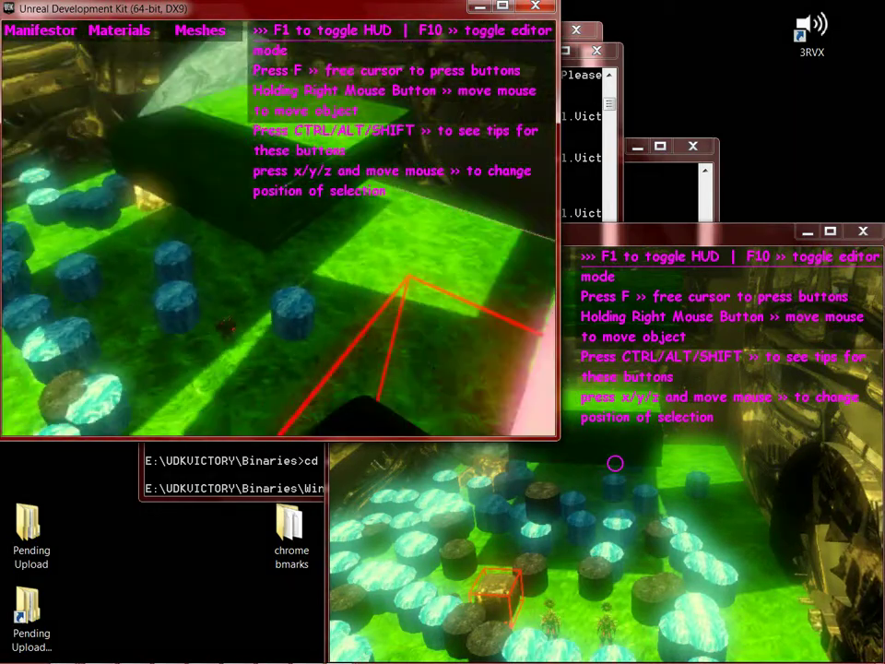
right_click_drag(288, 237, 288, 237)
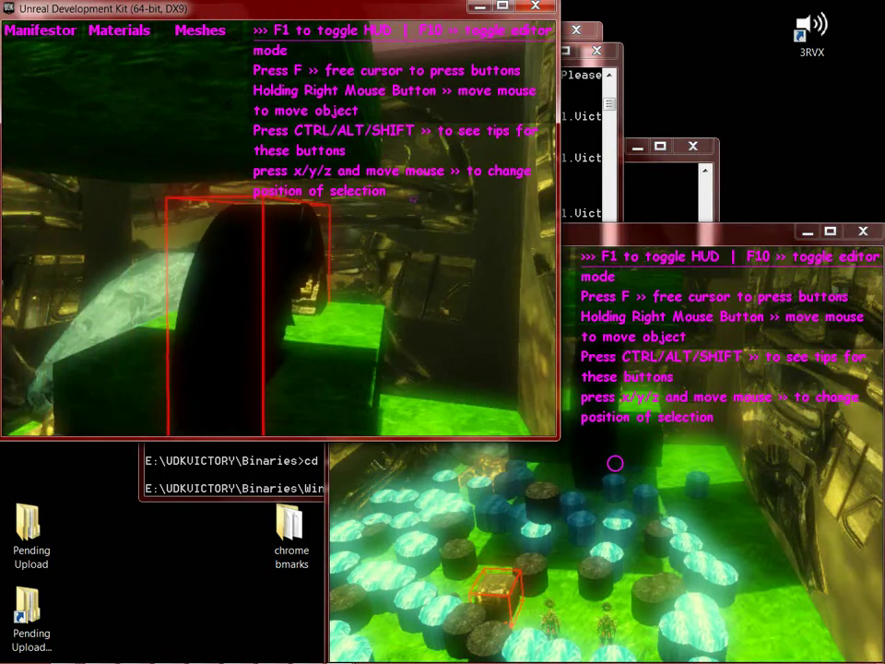
Step: Rotate the ring about its z axis to face the arena and align it on the dark green platform
key("ctrl")
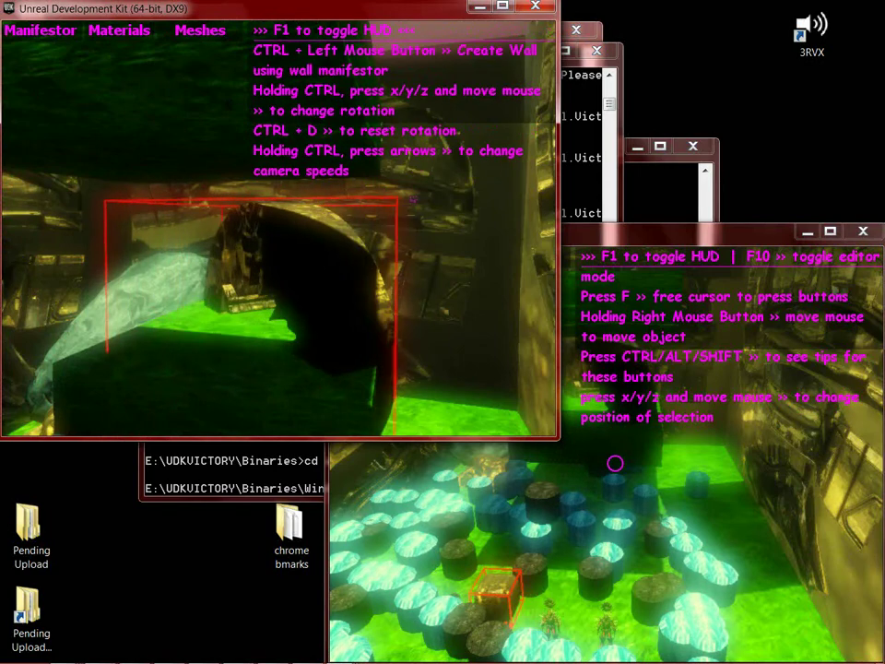
key("ctrl+z")
key("z")
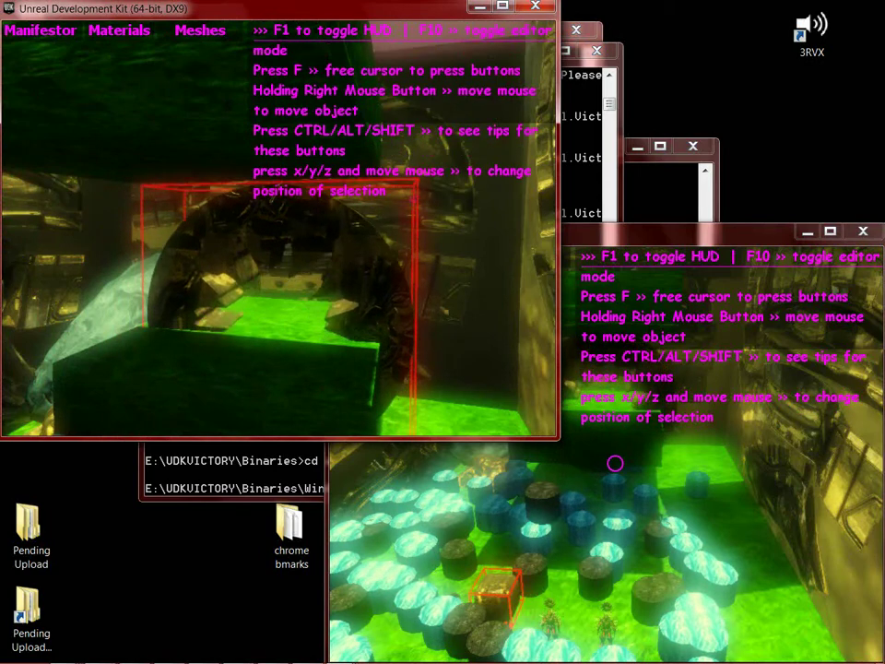
right_click_drag(288, 237, 288, 237)
Step: Apply the glowing yellow material from the material room to the ring on the platform
key("m")
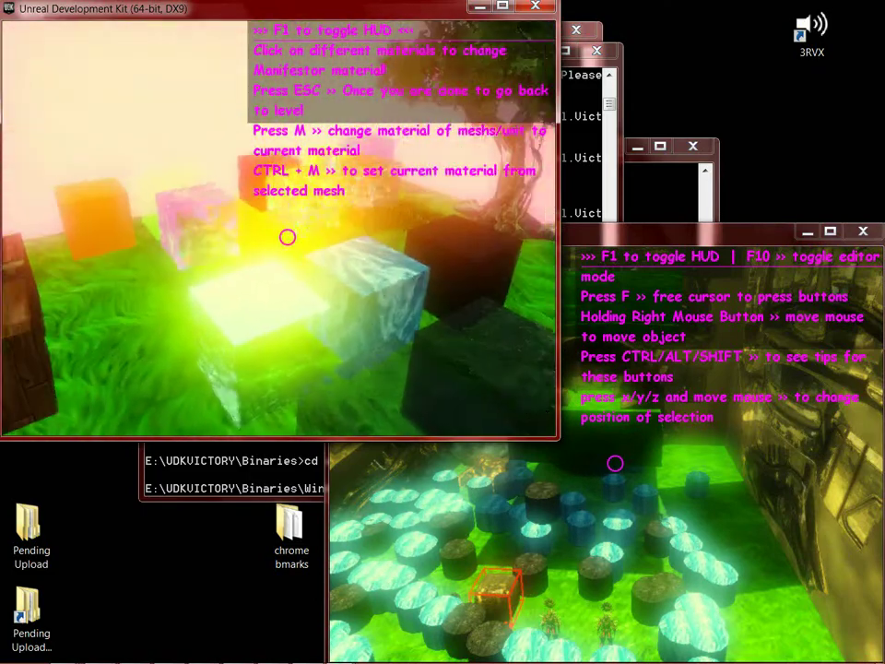
key("Escape")
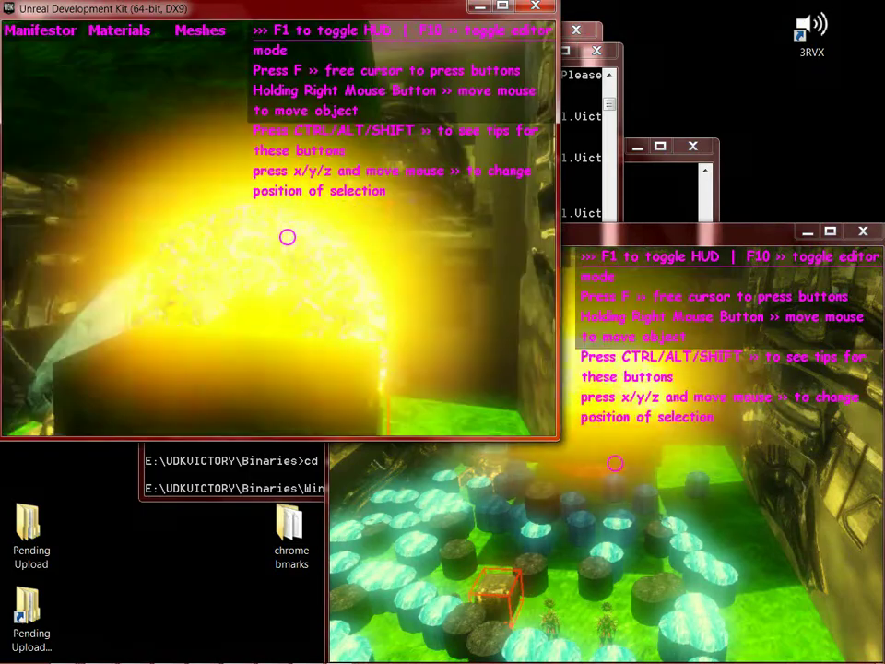
key("a")
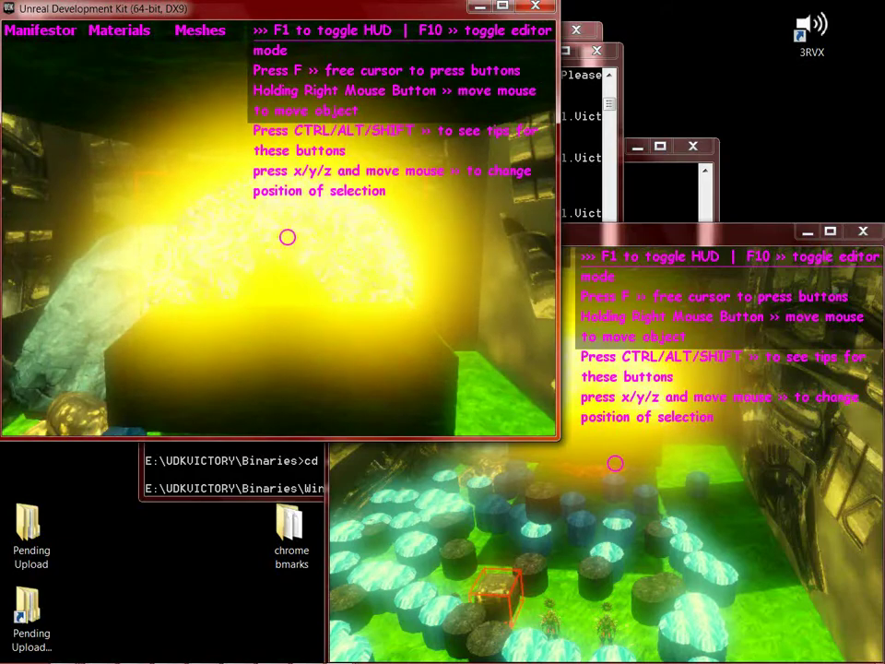
Step: Inspect the glowing ring up close and from across the arena, and check the character's view outside editor mode in the first window
key("ctrl")
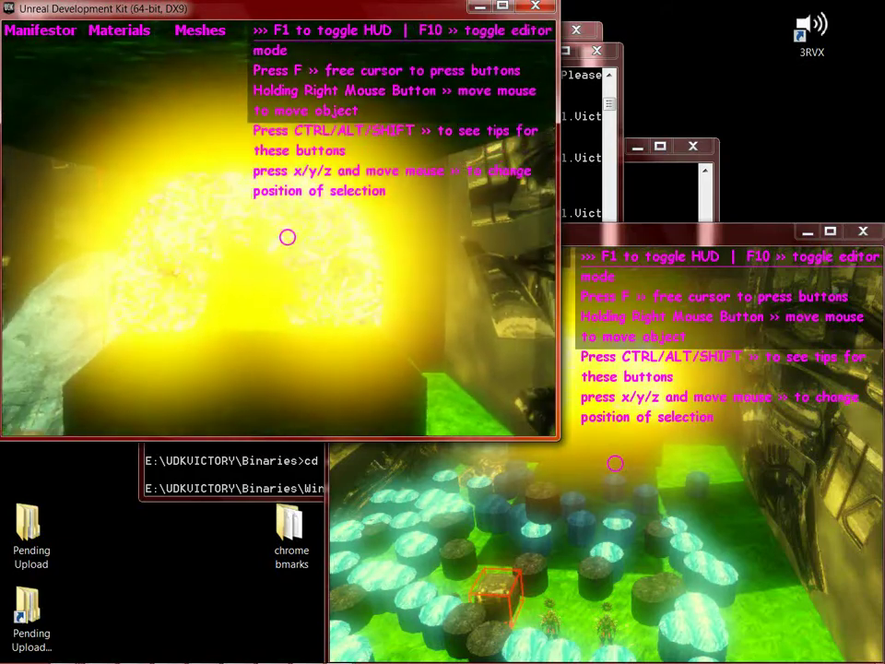
key("w")
key("s")
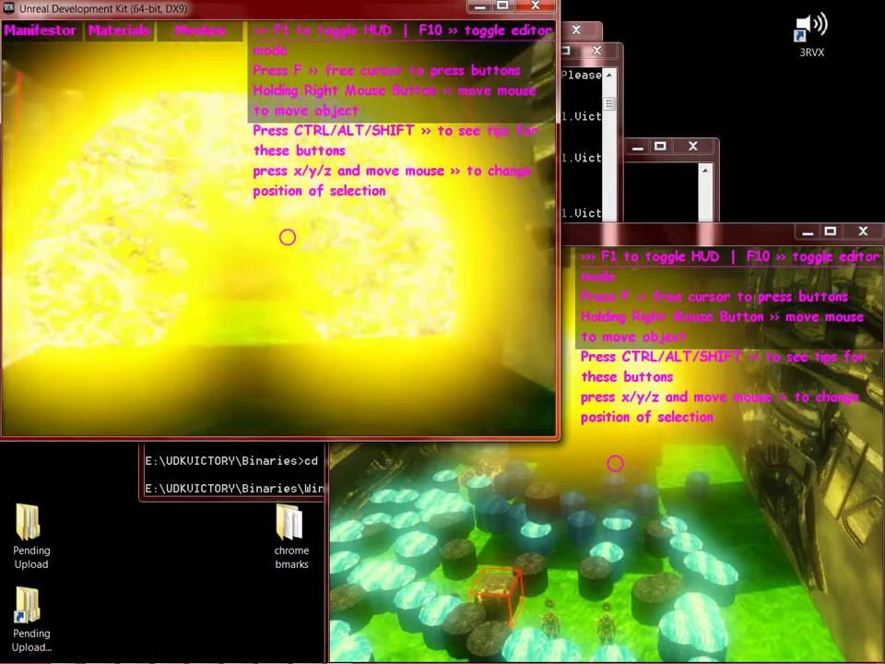
key("ctrl")
key("s")
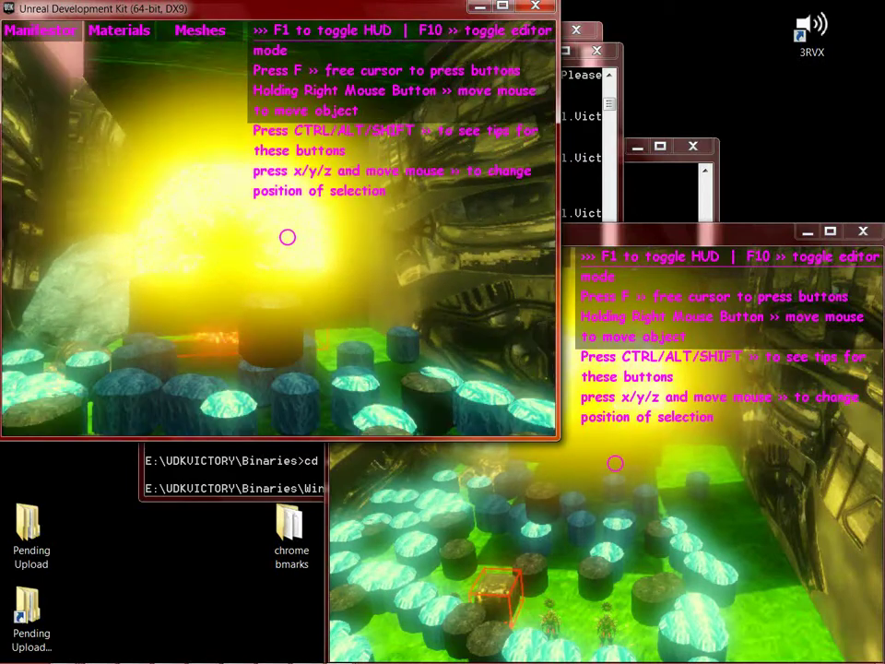
key("w")
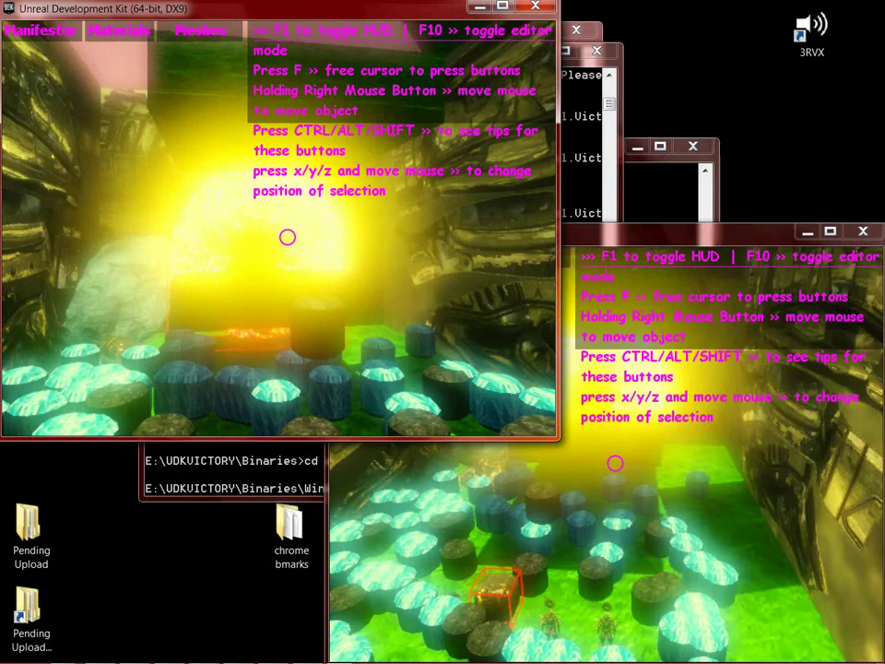
key("F10")
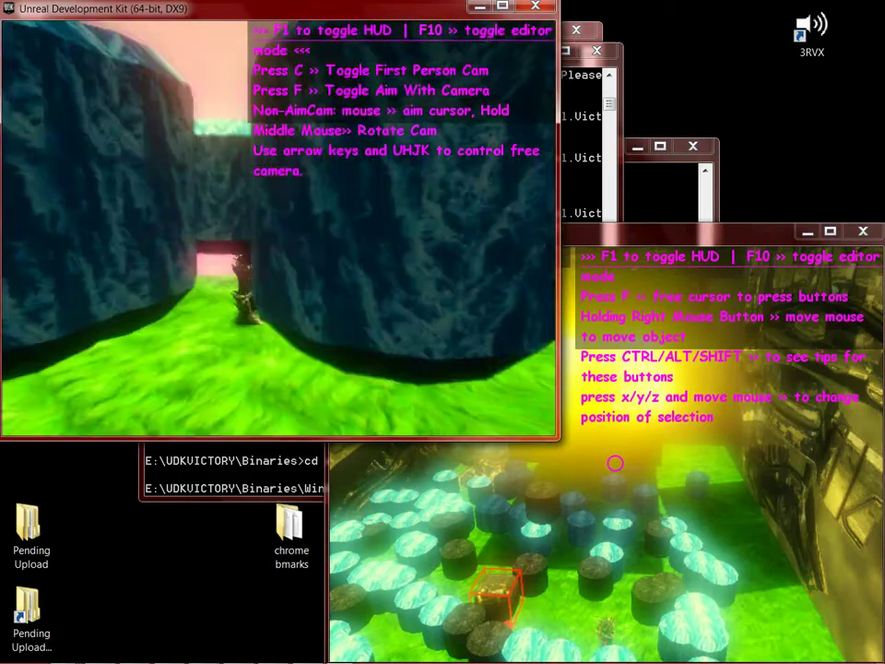
key("c")
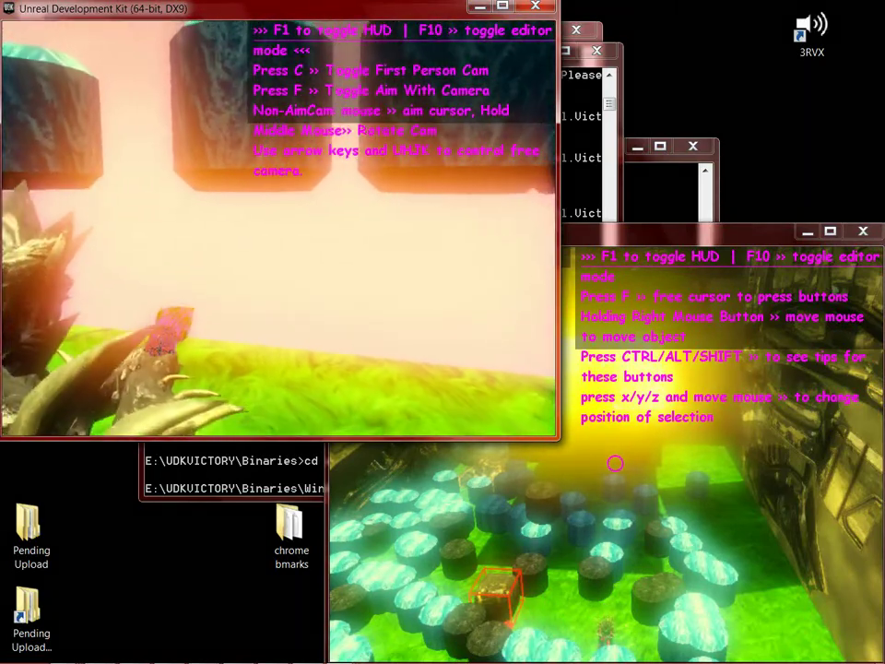
key("F10")
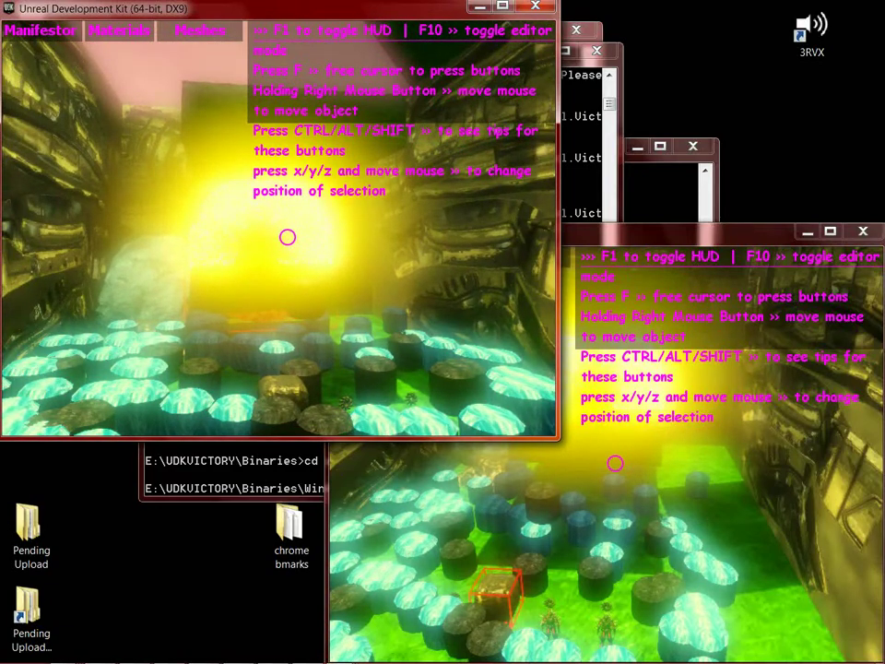
Step: Save the level with the glowing ring from the editor in the first game window
key("ctrl")
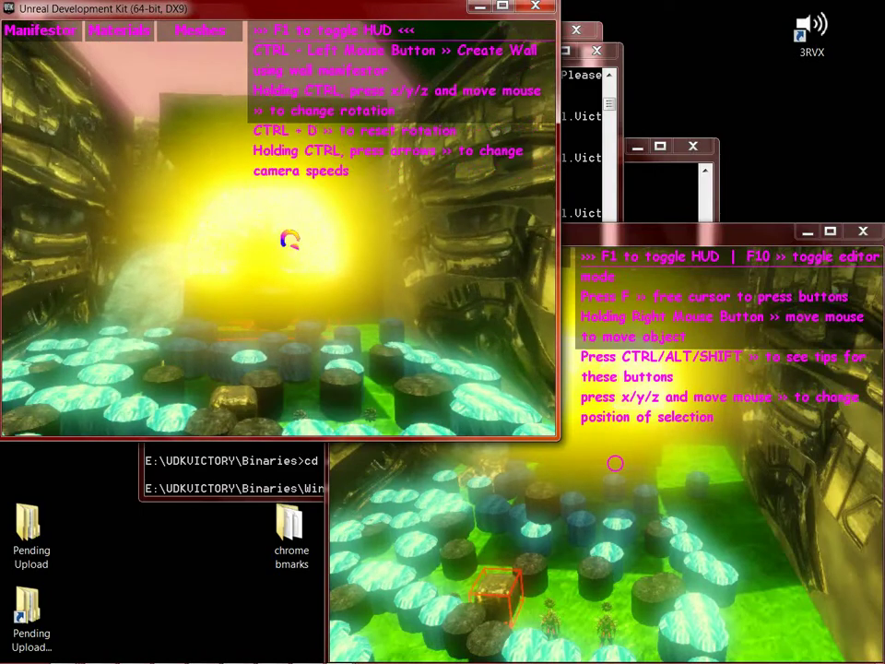
key("ctrl+s")
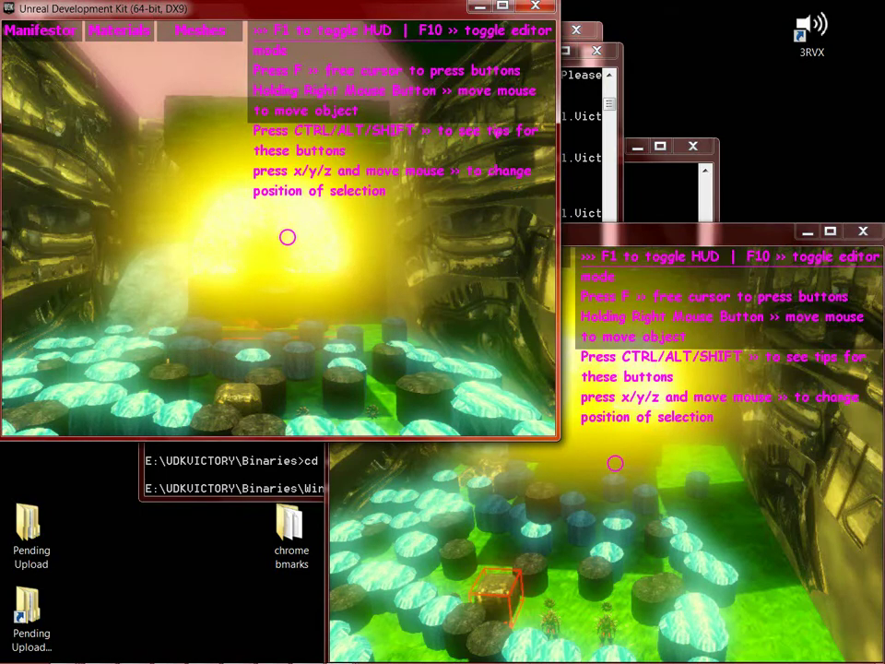
key("ctrl+s")
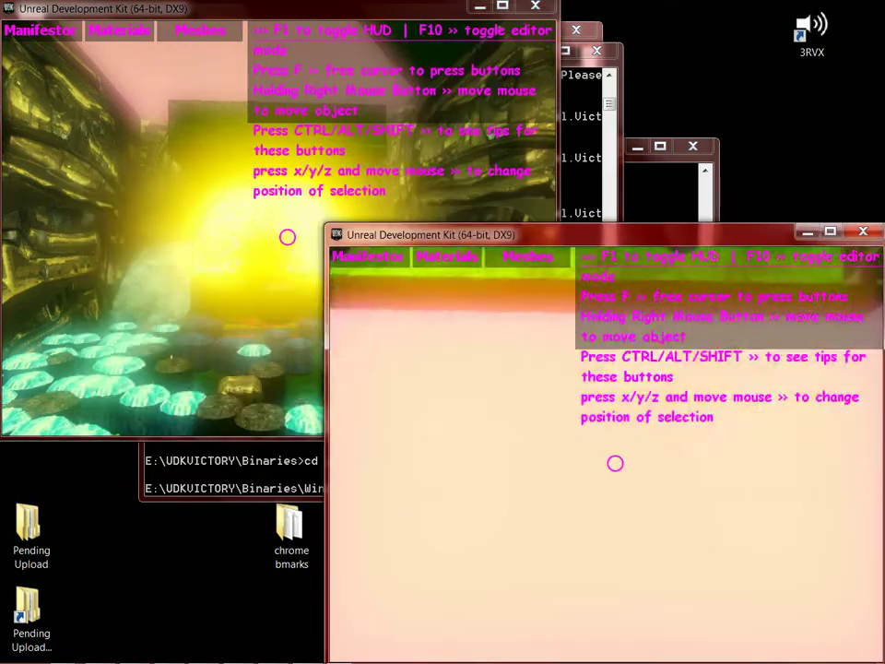
Step: Close all UDK windows and relaunch the multiplayer session by running victorymult in the command prompt
key("alt+Tab")
right_click(339, 651)
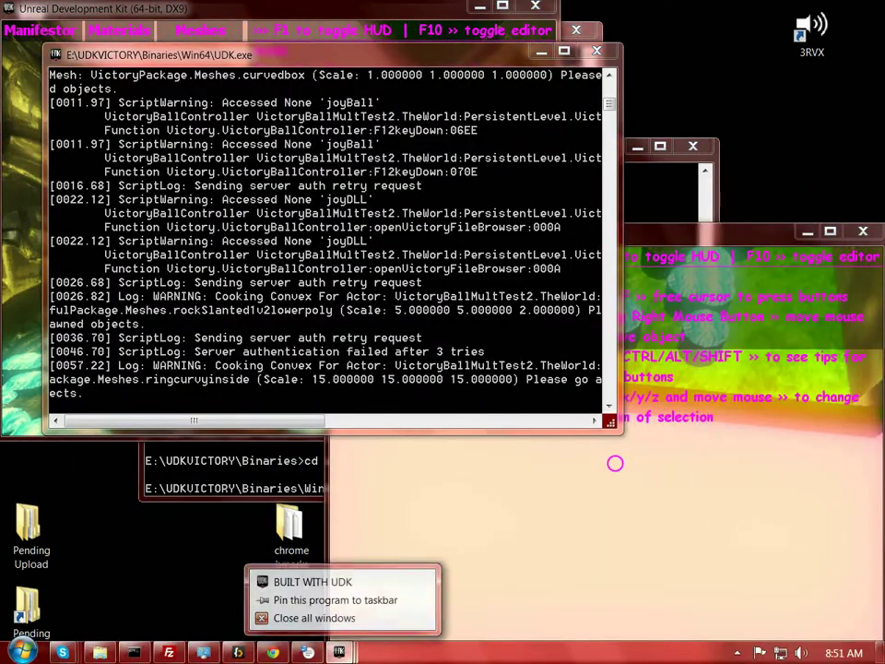
left_click(307, 614)
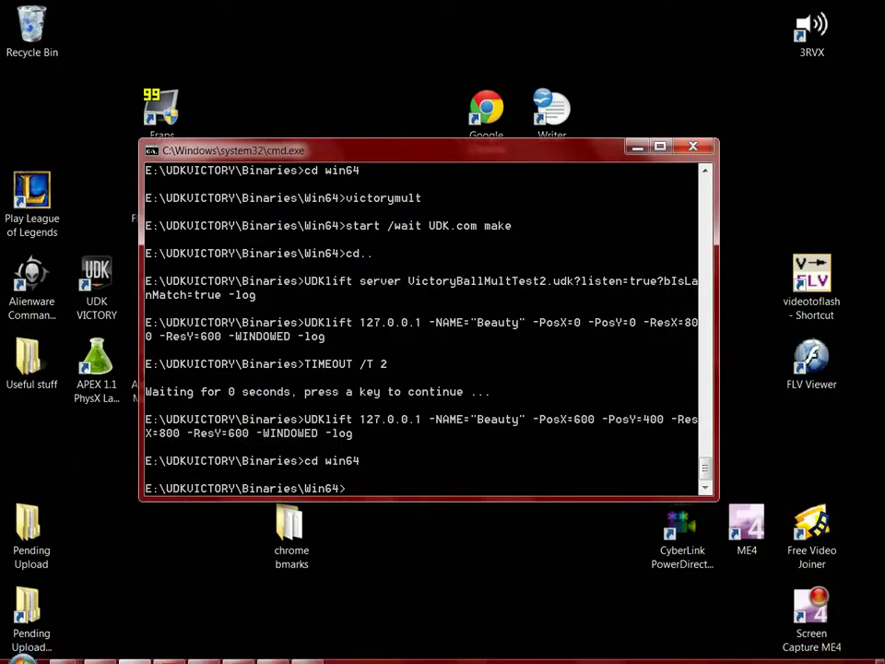
type("victorymult")
key("Return")
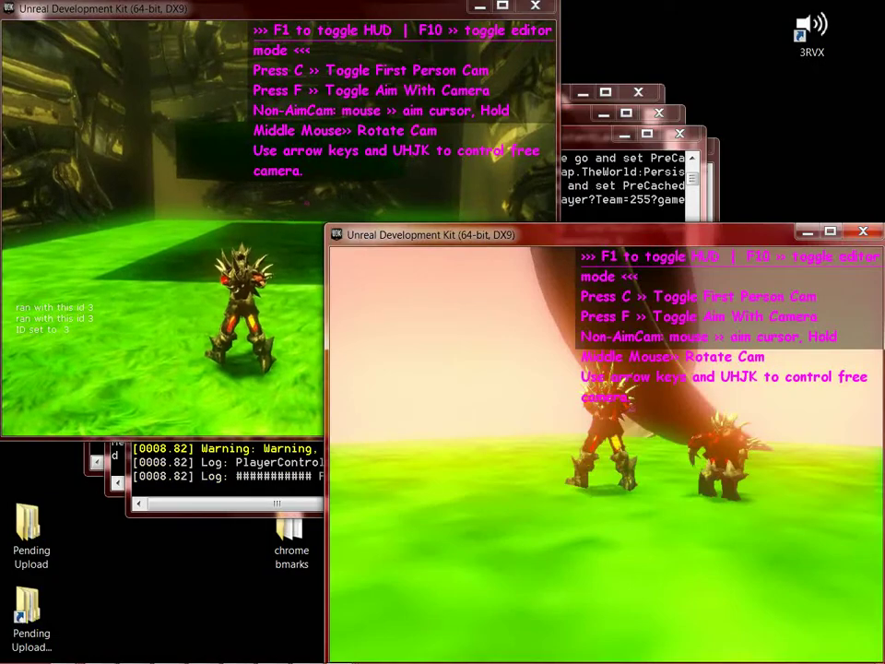
Step: Turn on editor mode in the second game window and load the saved level into the empty arena
key("d")
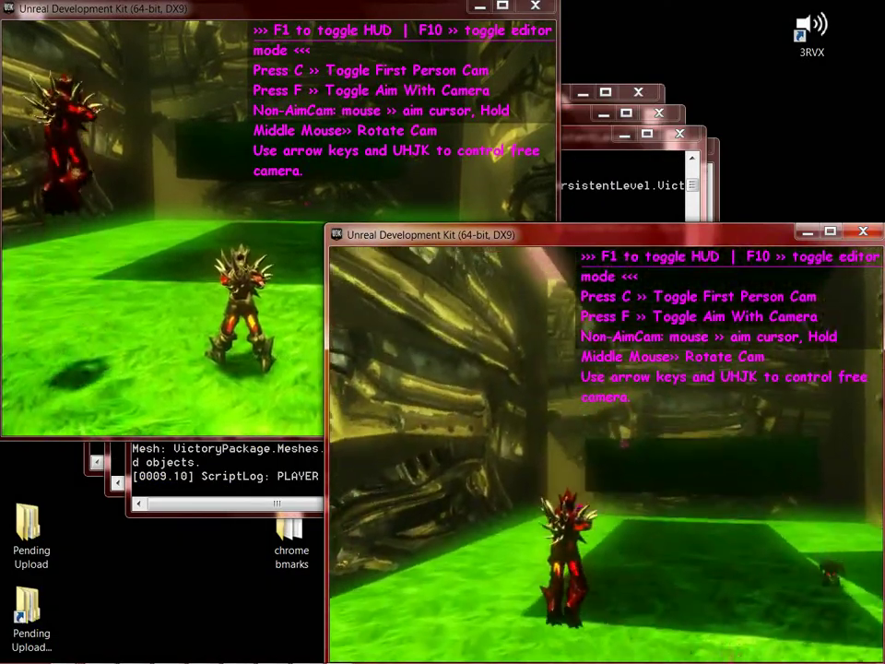
key("F10")
key("s")
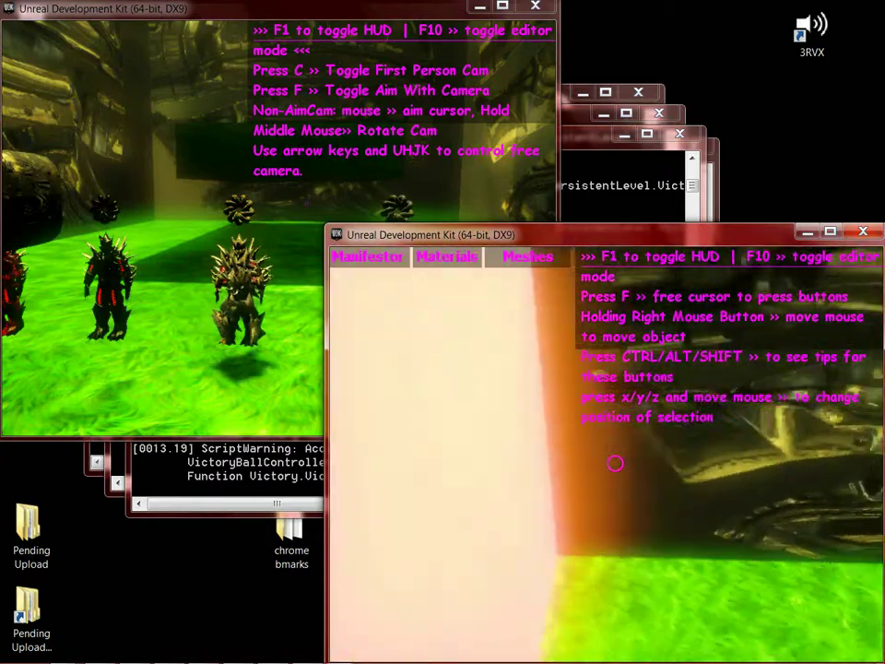
key("w")
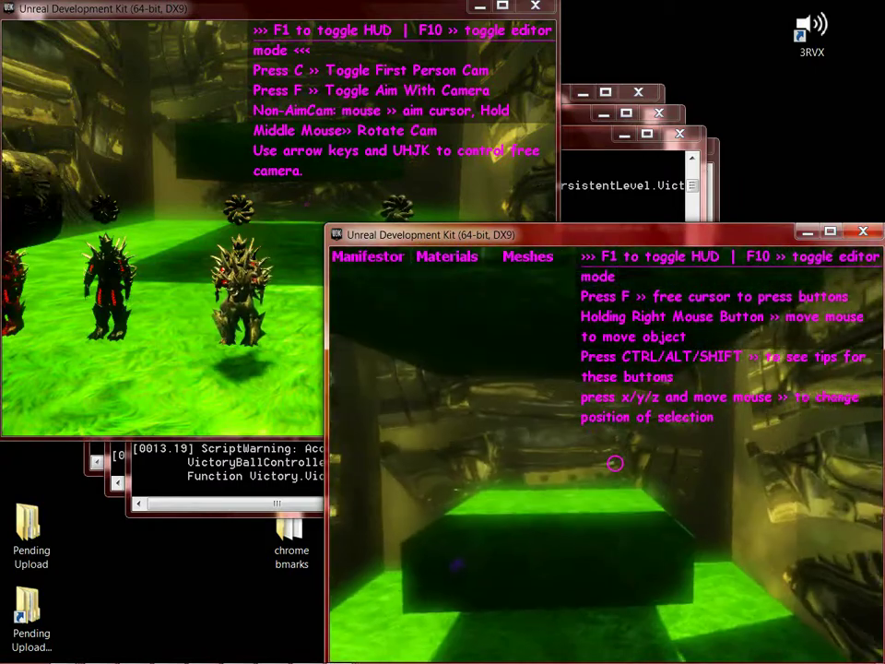
key("s")
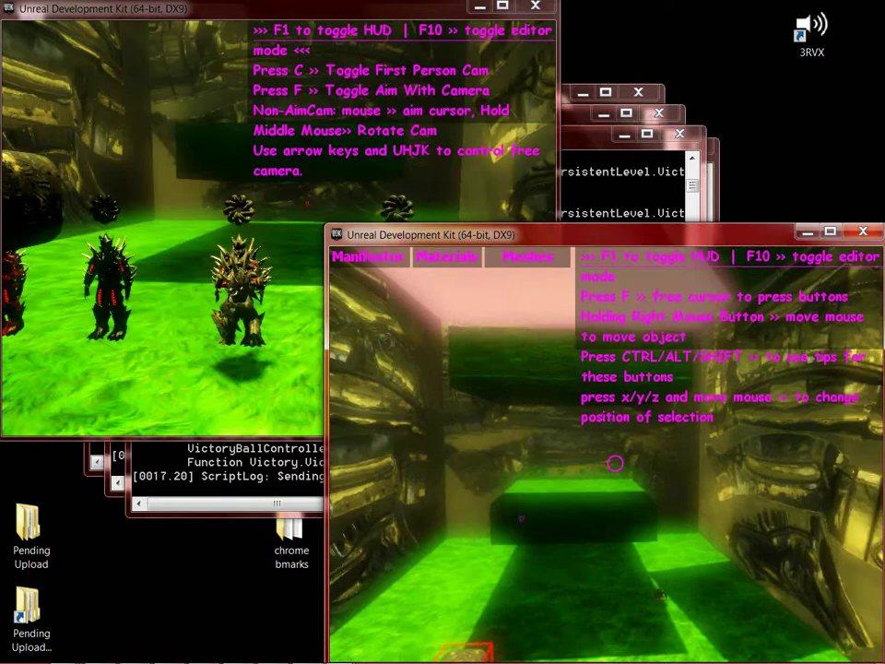
key("ctrl+o")
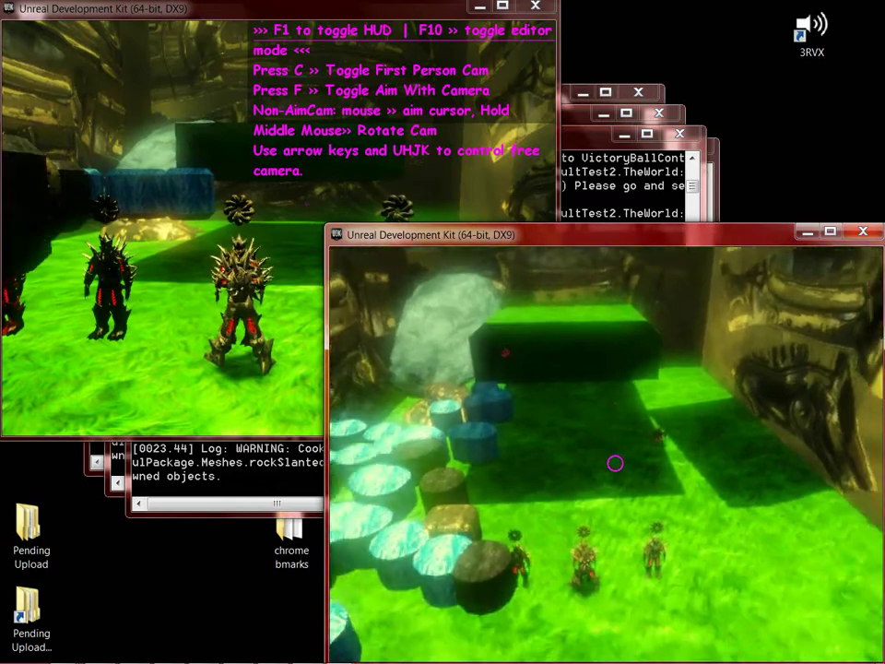
Step: Inspect the loaded cylinders and glowing ring in the second window and switch to the character's camera outside editor mode
key("s")
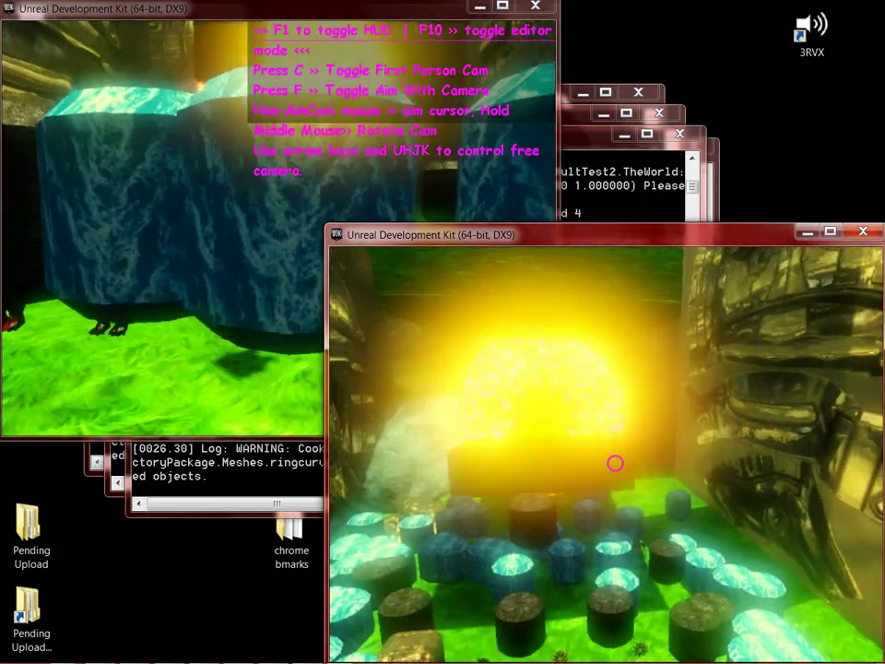
key("Up")
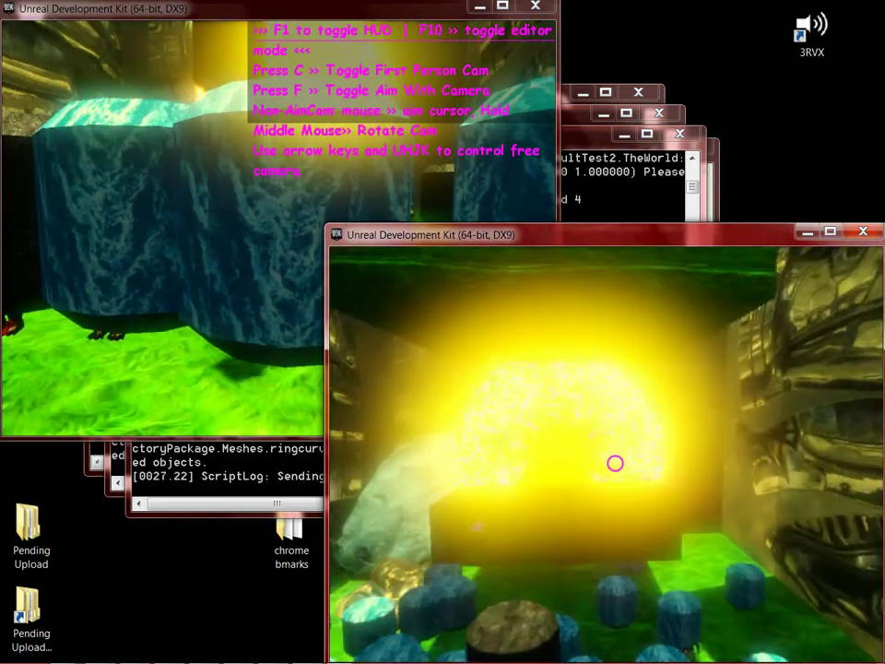
key("w")
key("c")
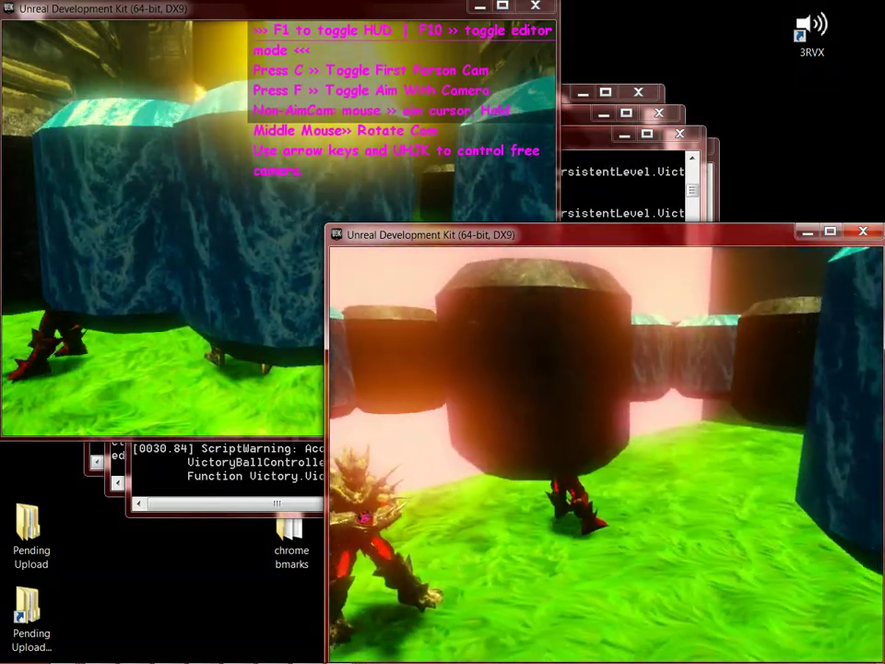
key("c")
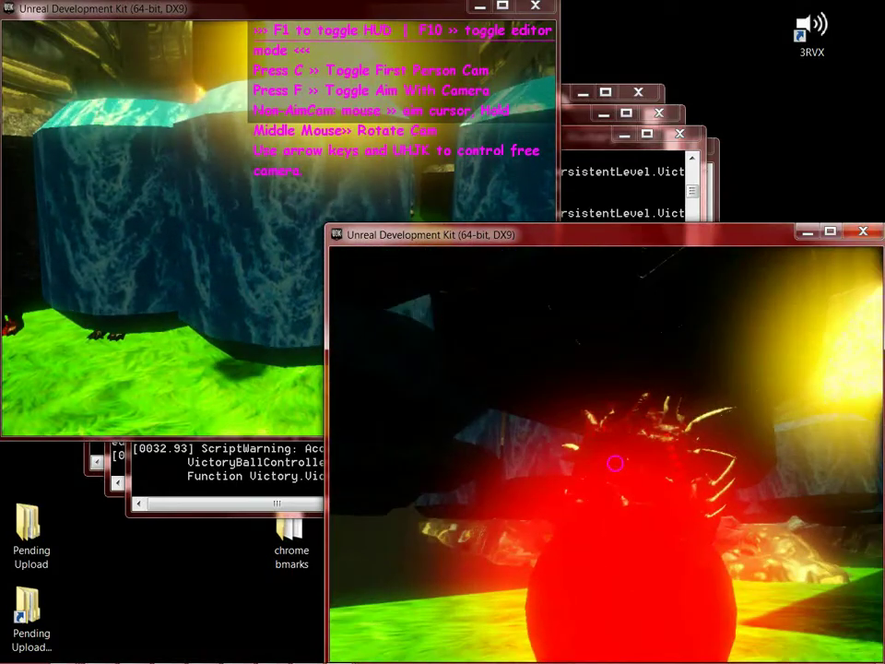
Step: Run the second window's character past the cylinders and onto the dark green platform beneath the glowing ring
key("w")
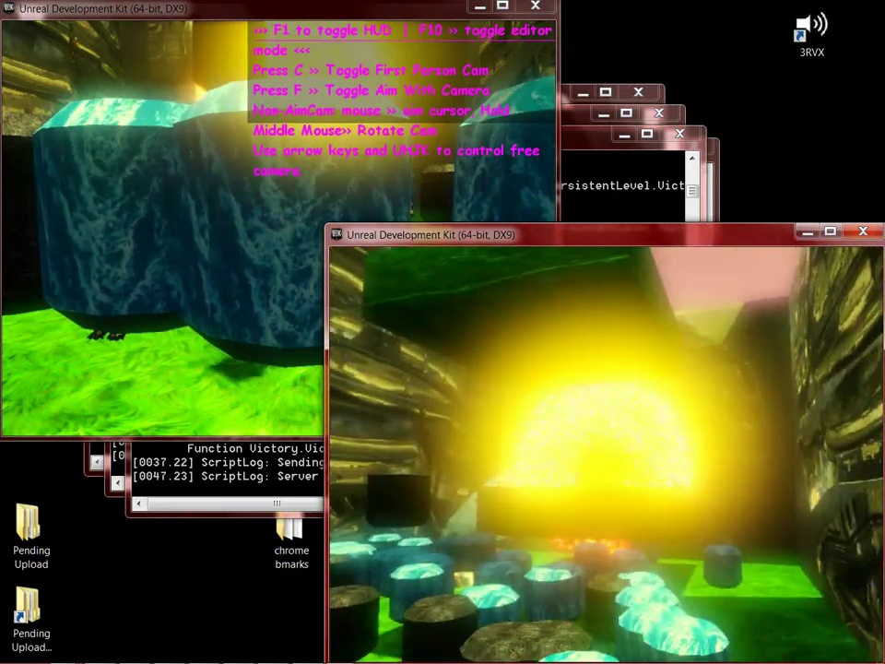
key("w")
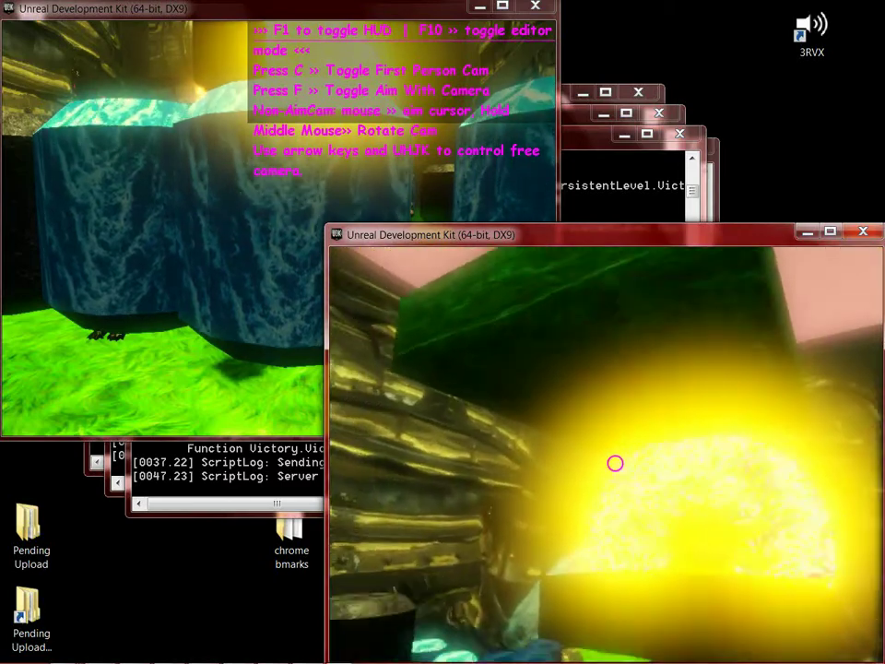
key("w")
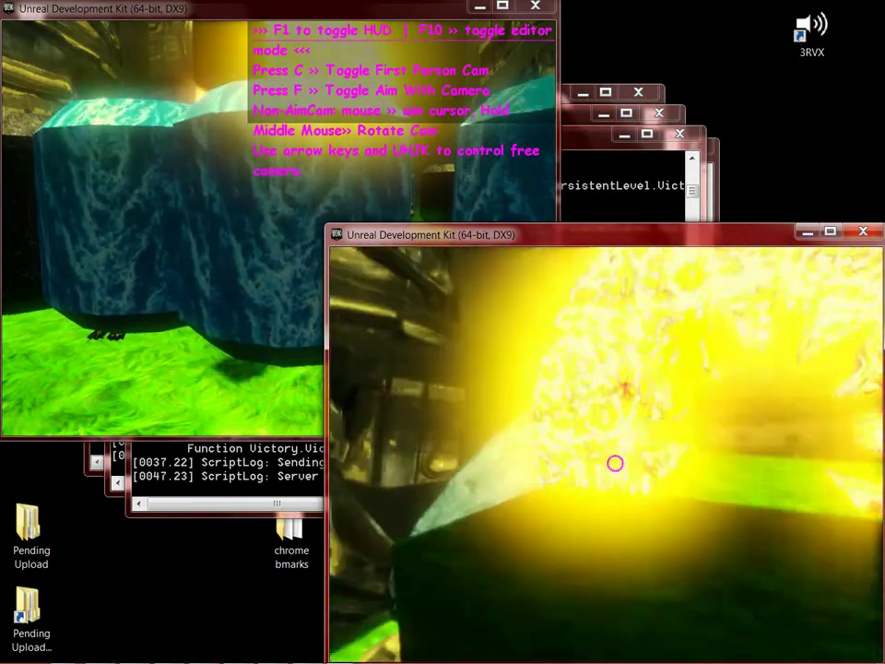
key("f")
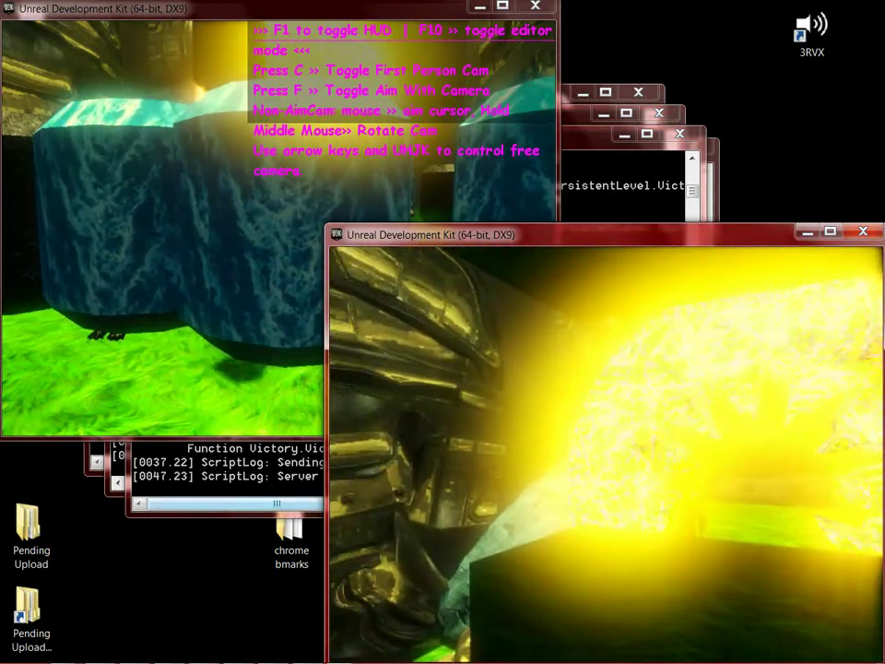
key("w")
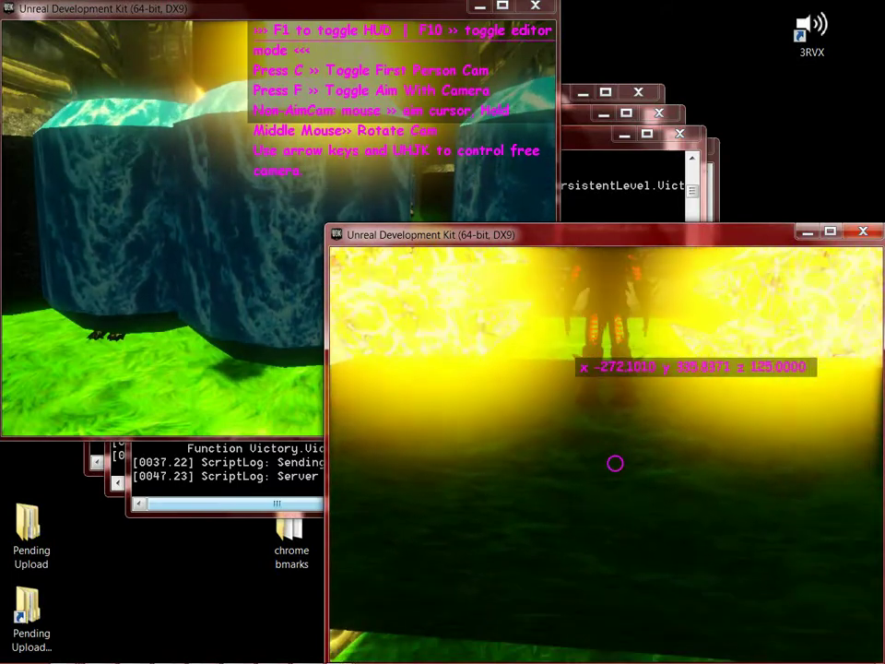
Step: Look around the glowing ring in the second window and compare the first window's view of the cylinders
middle_click_drag(615, 463, 590, 406)
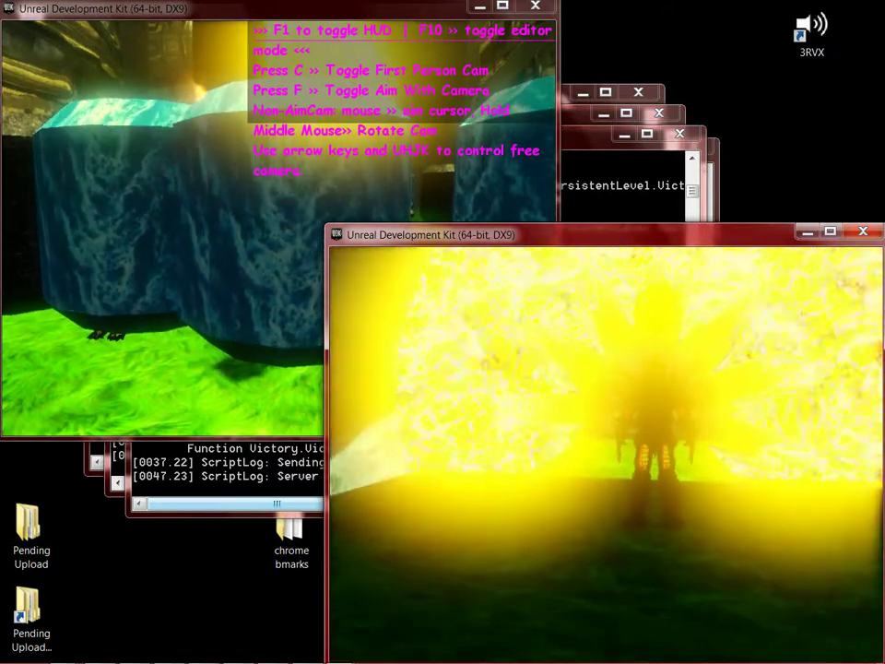
key("alt+Tab")
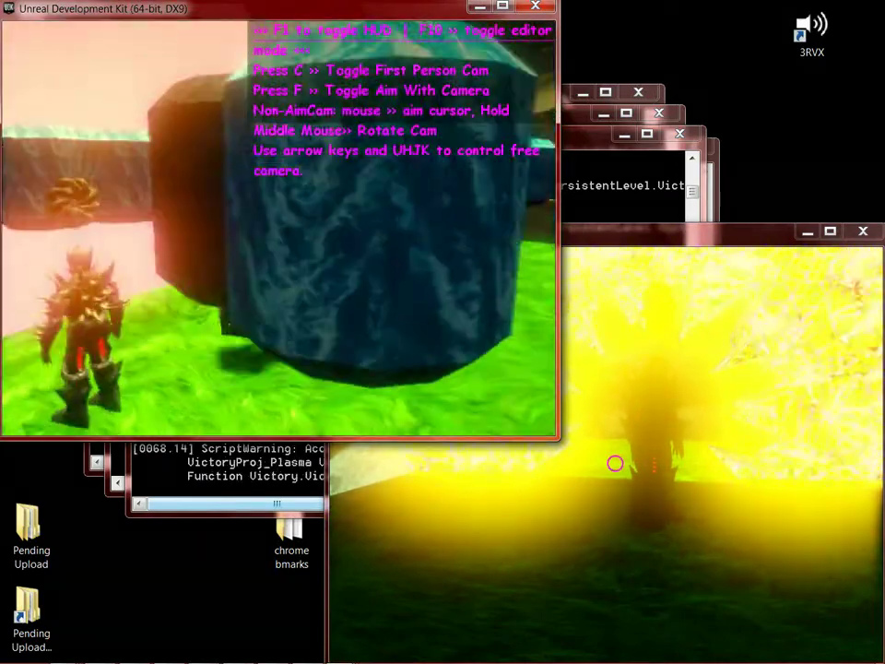
key("alt+Tab")
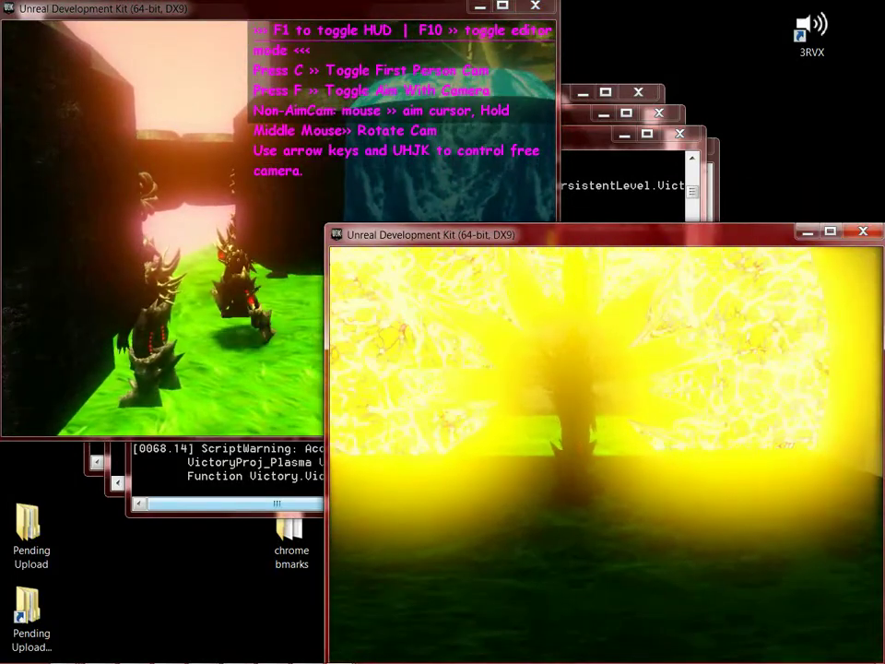
Step: Toggle camera aiming in the second window, view the cylinder arena from above and save the level as light
key("f")
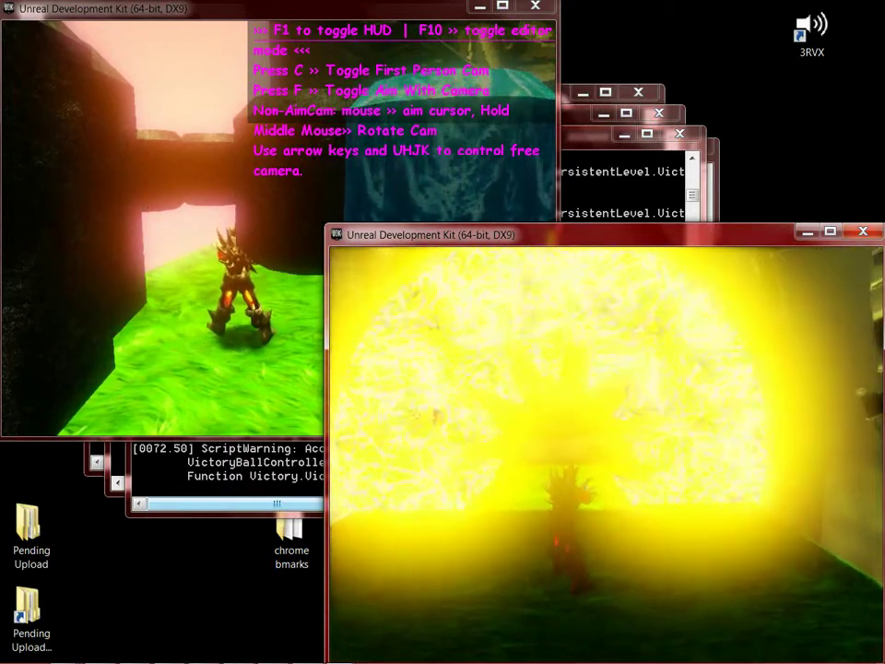
key("f")
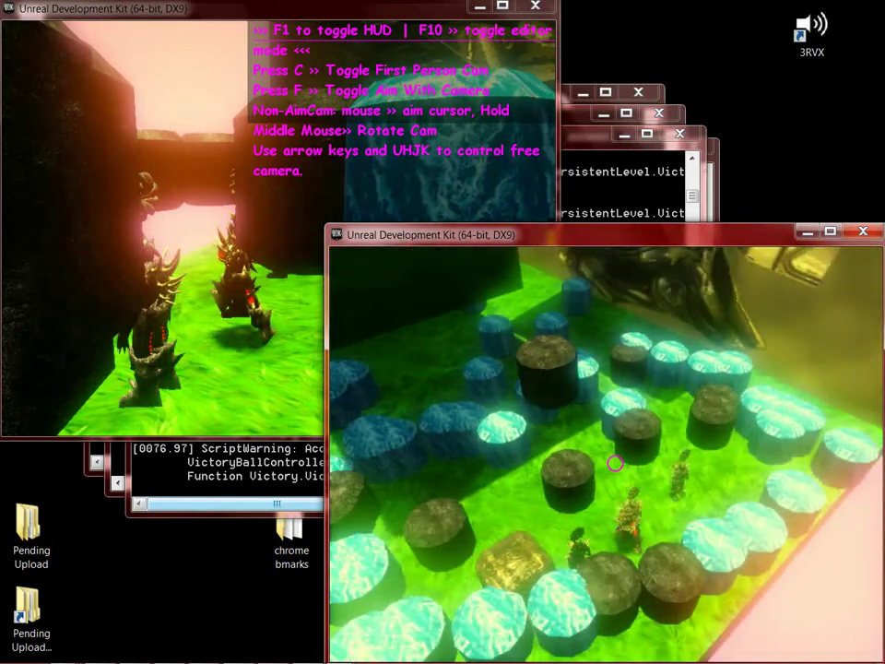
middle_click_drag(615, 462, 612, 464)
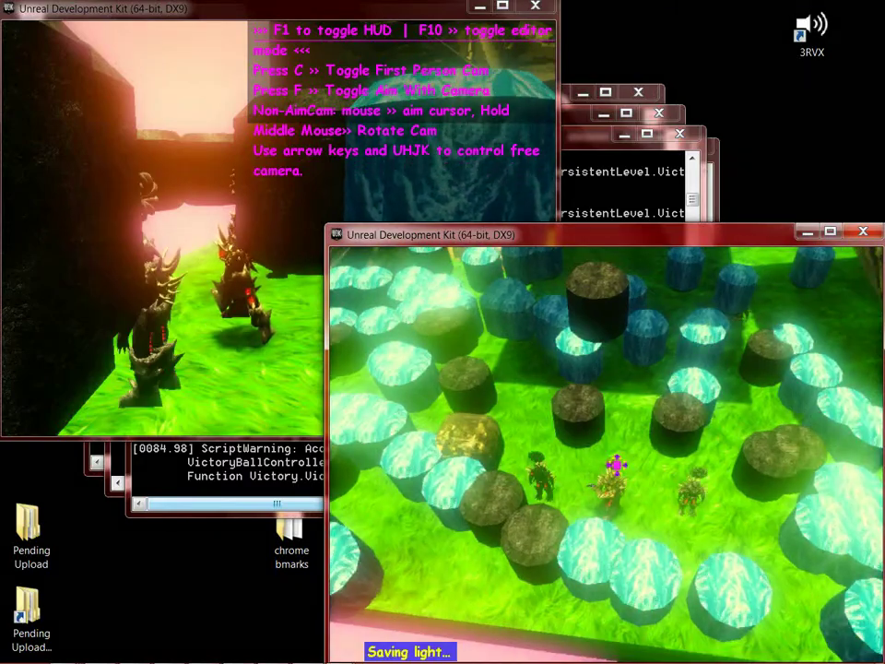
Step: Close all UDK windows again and restart the multiplayer session with victorymult in the command prompt
key("alt+Tab")
right_click(339, 651)
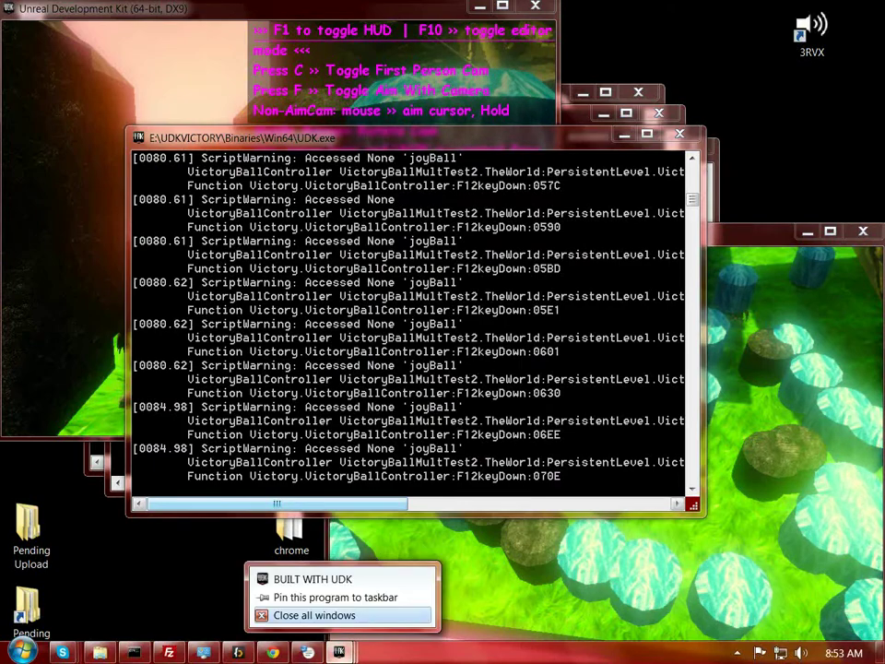
left_click(313, 615)
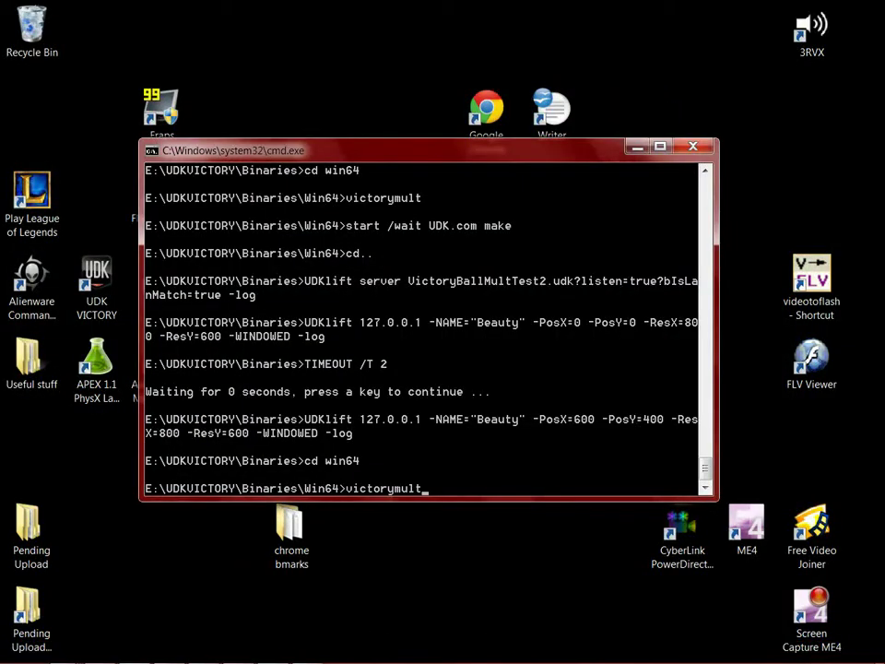
key("Return")
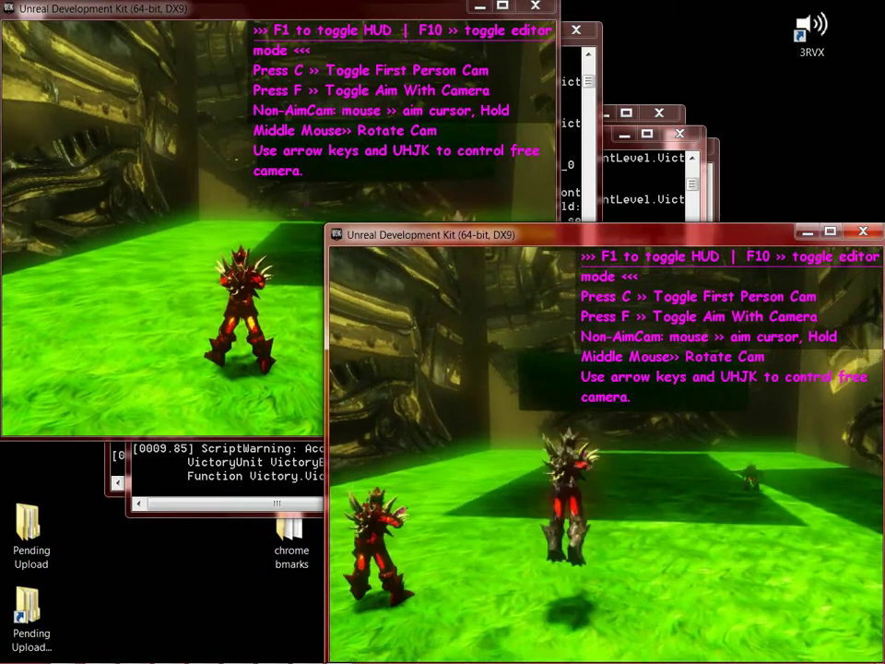
Step: Turn on editor mode in the second window and load the saved level light
key("F10")
key("s")
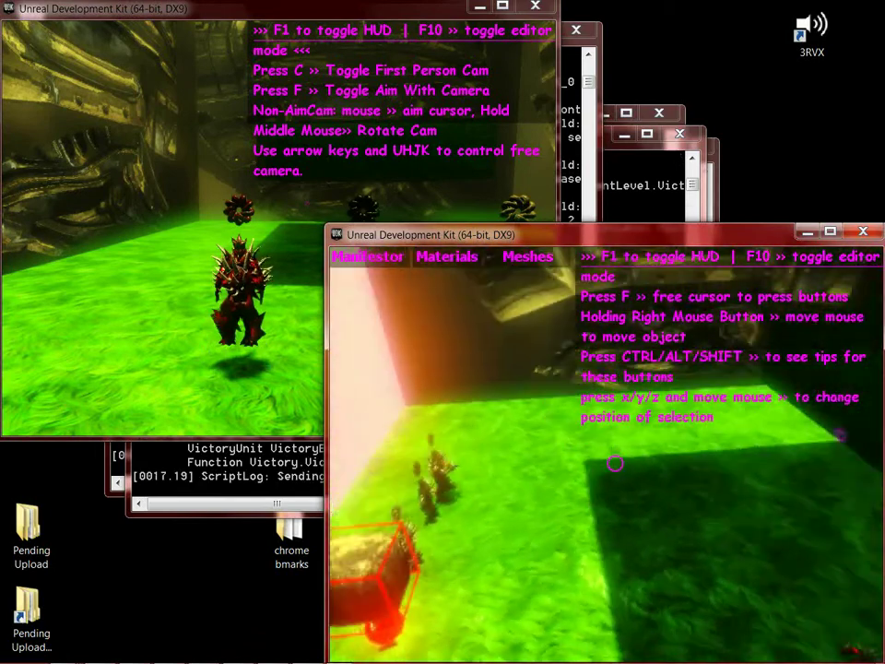
key("ctrl")
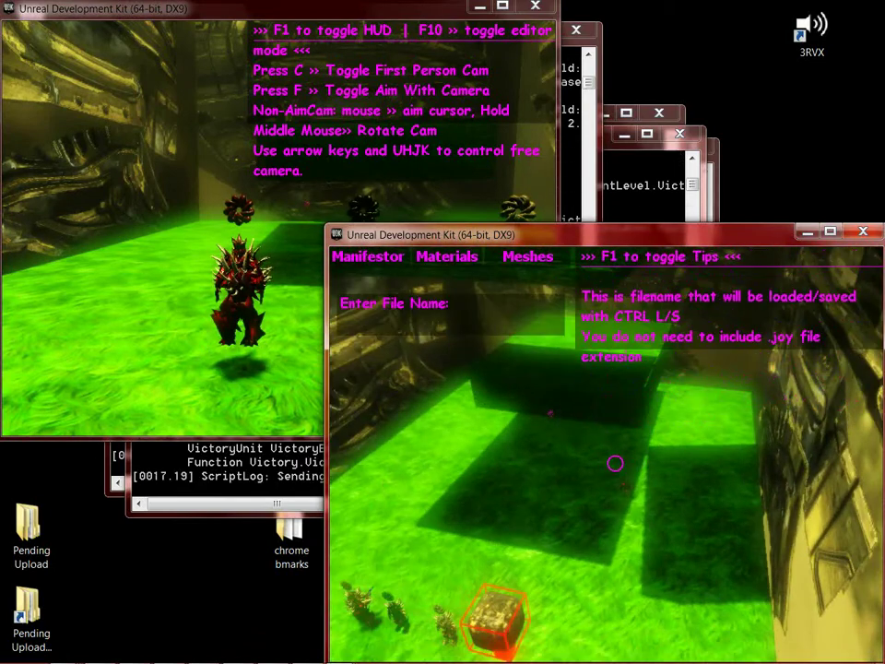
type("ligh")
key("ctrl+l")
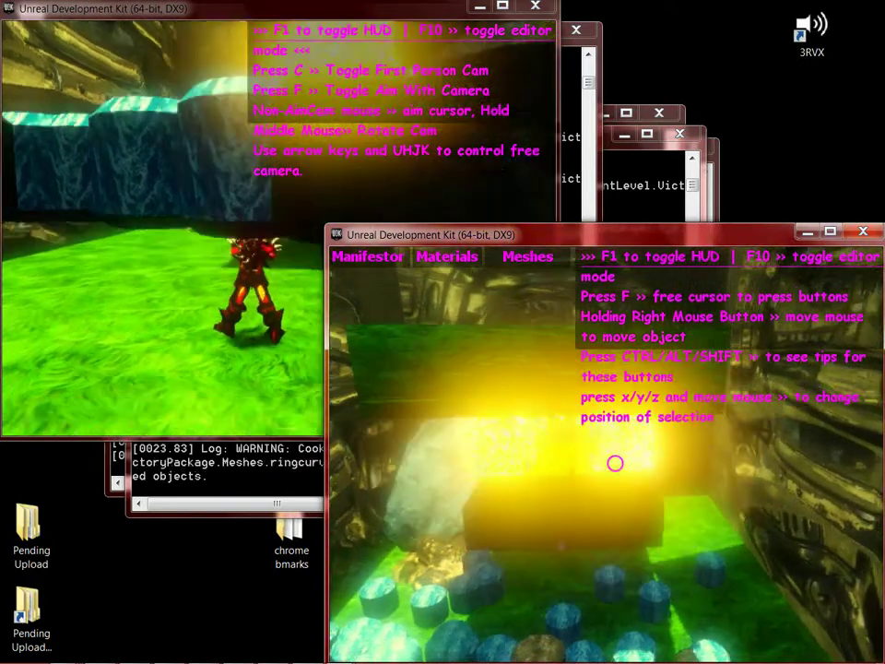
Step: Inspect the loaded ring, cylinders and character figures in the second window, toggling editor mode along the way
key("w")
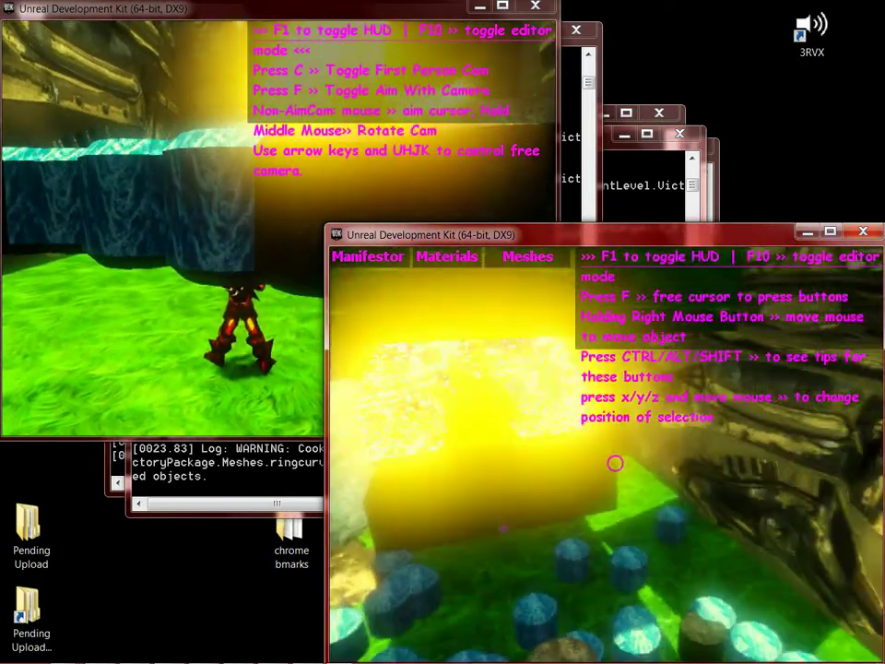
key("F10")
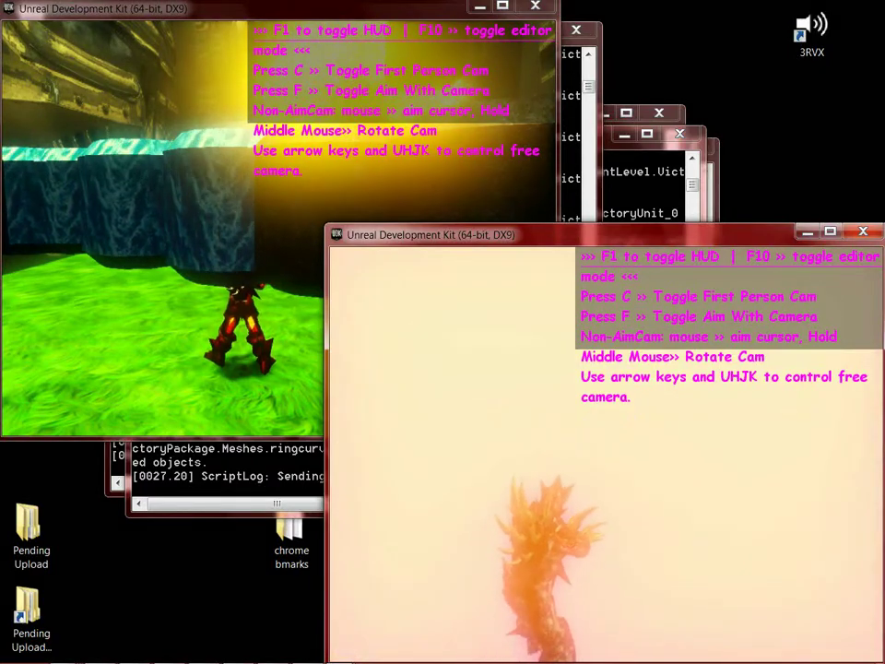
key("w")
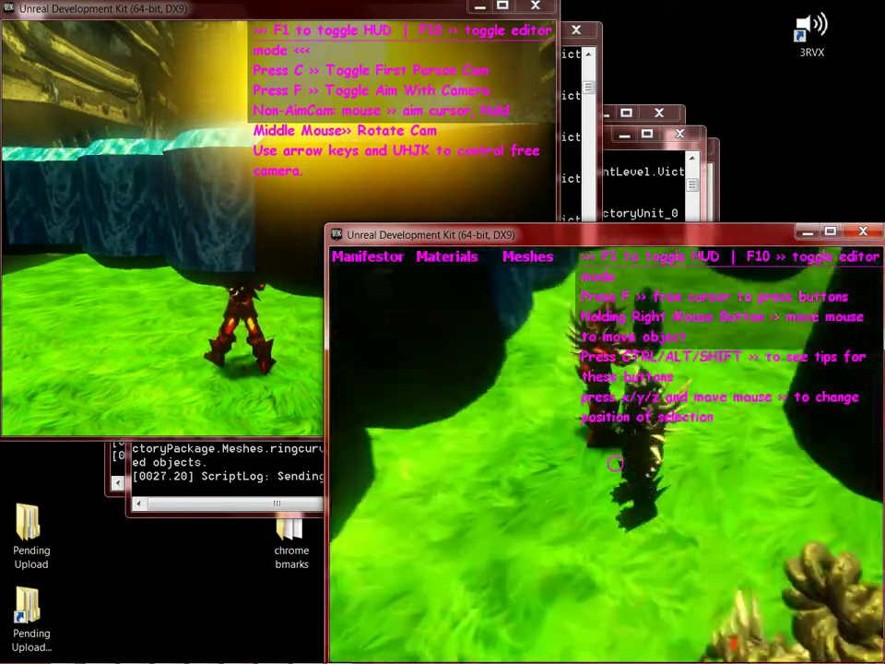
key("s")
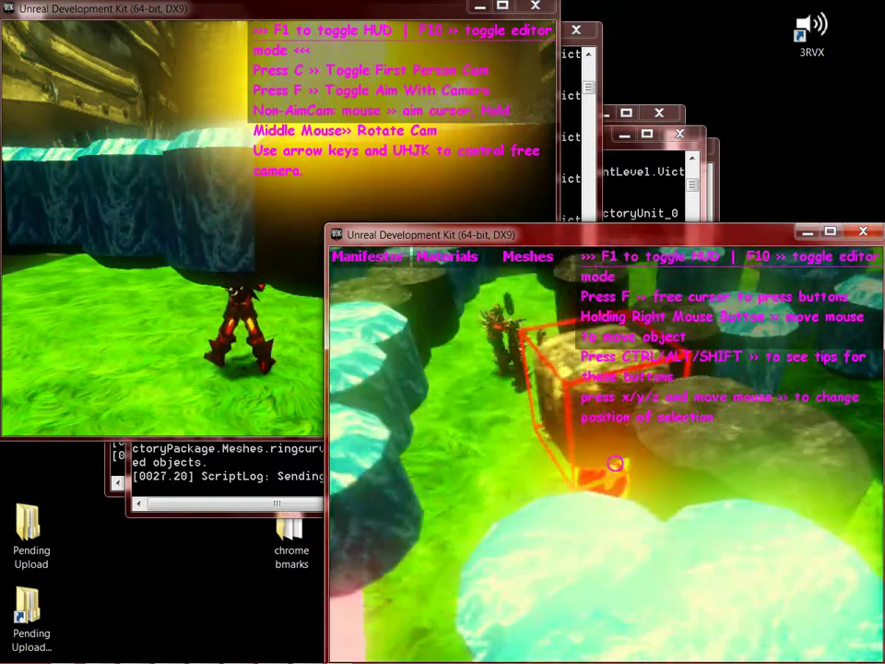
key("w")
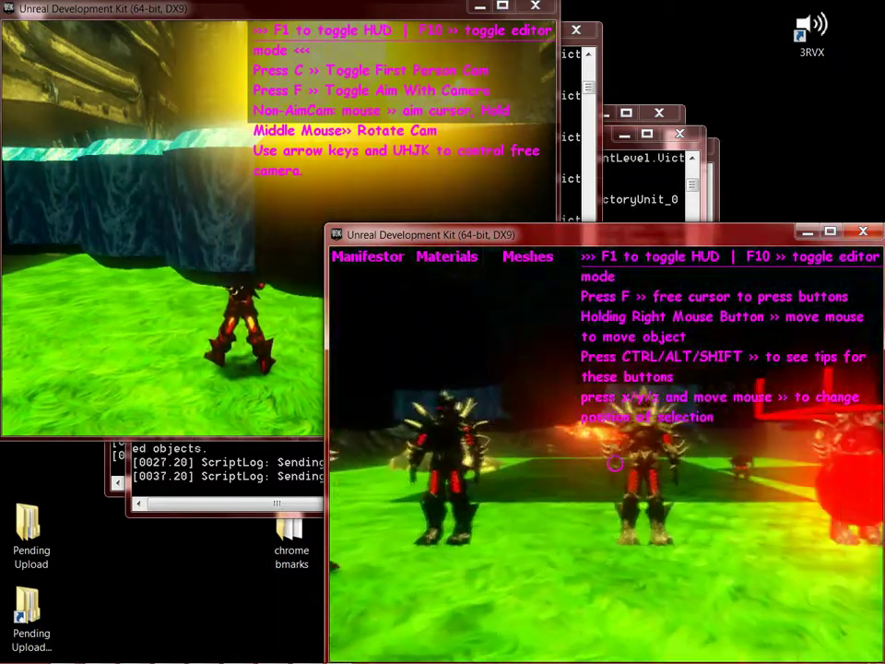
Step: Select the middle armored character in the second window and examine it from close up and from a distance
left_click(615, 463)
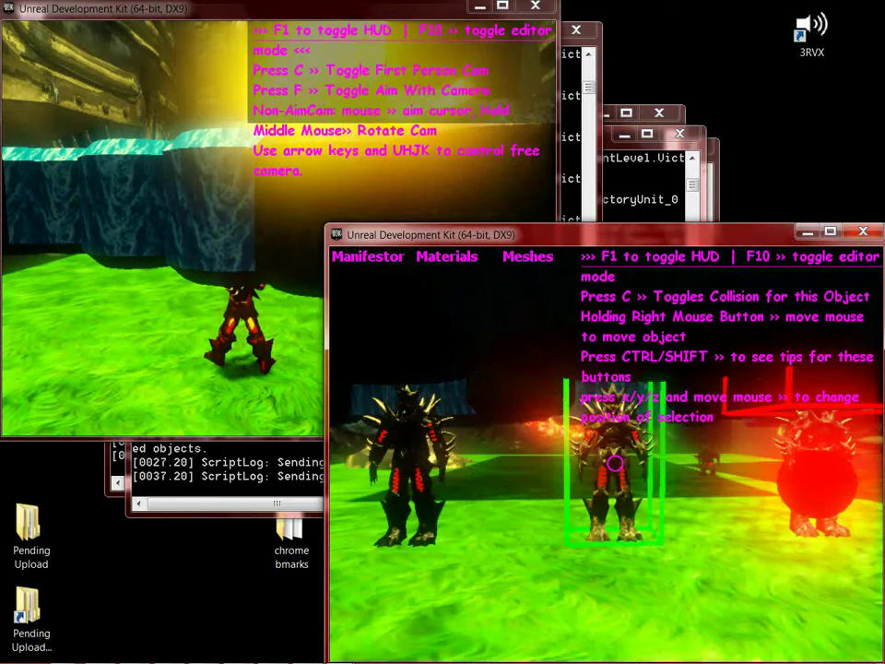
key("s")
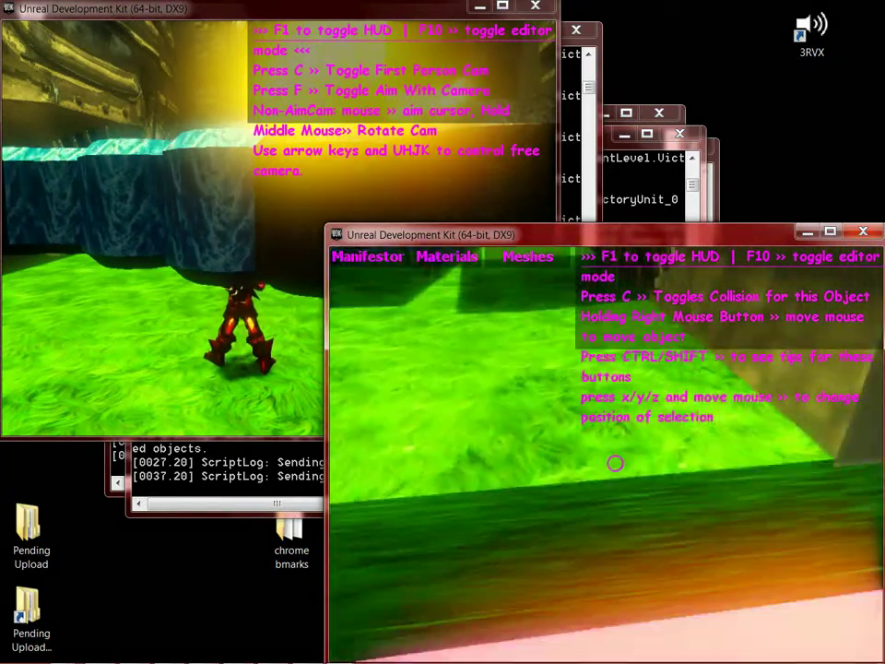
key("w")
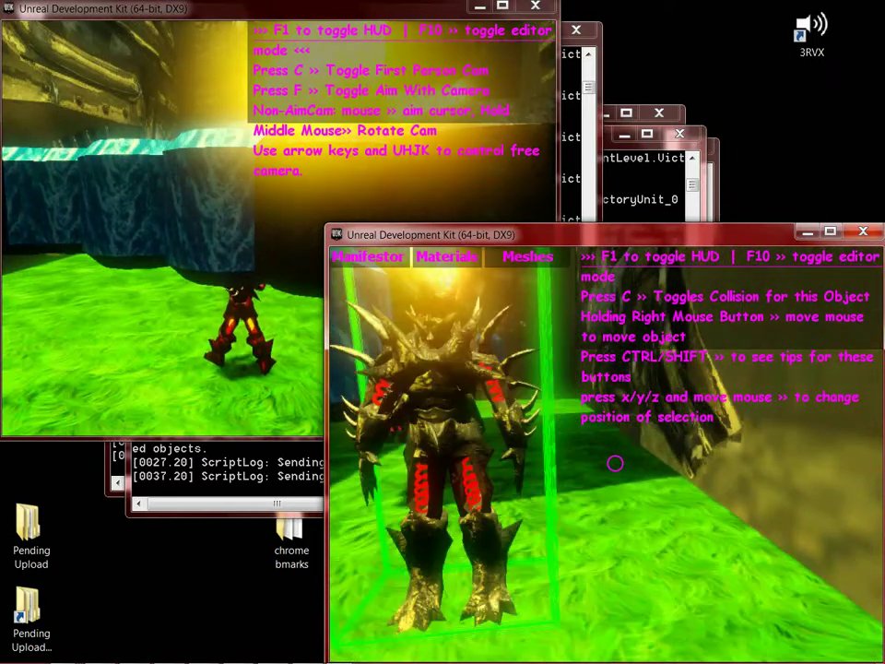
key("w")
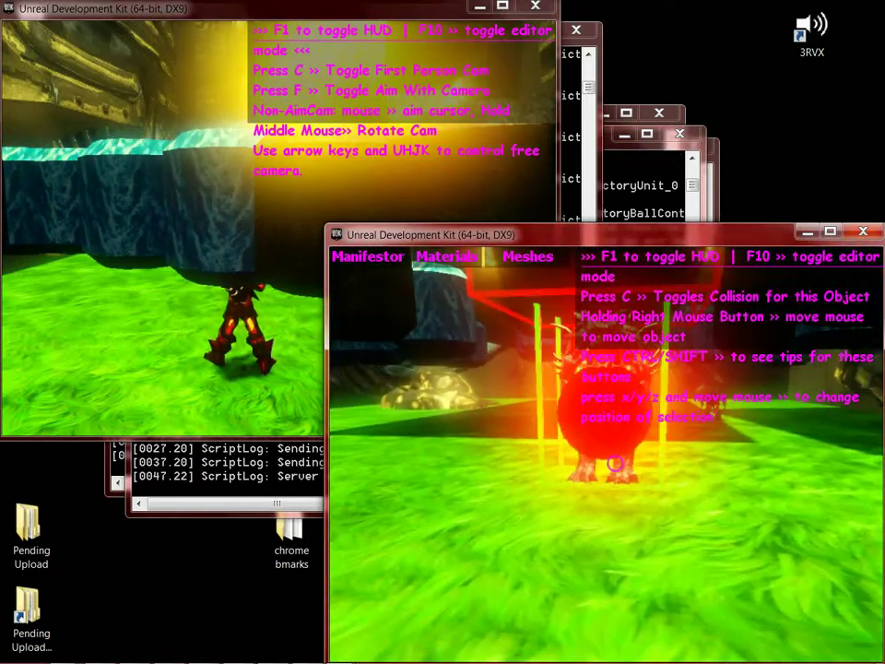
key("s")
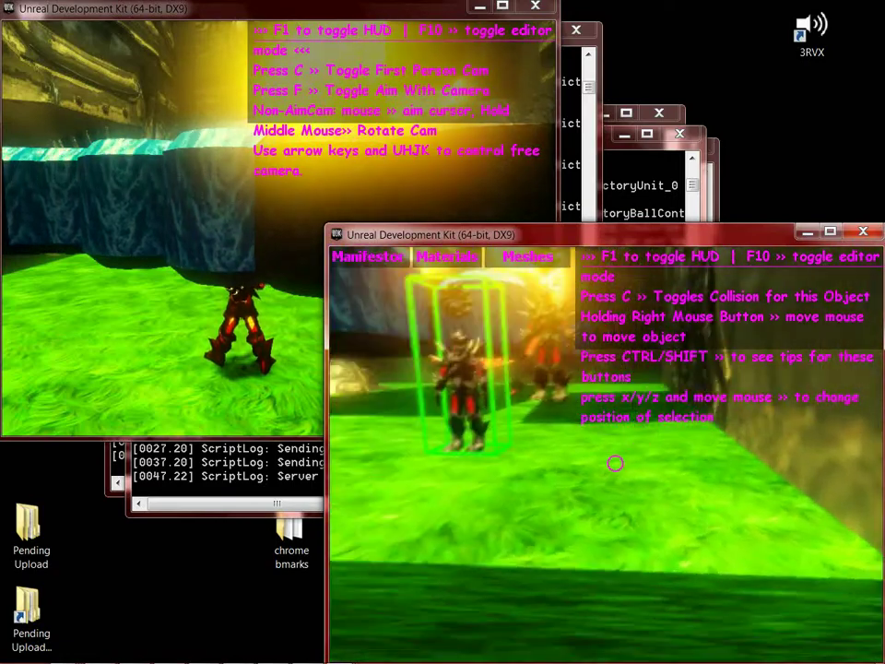
Step: Leave editor mode in the second window and move its character across the grass beside the cylinders
middle_click_drag(607, 455, 615, 463)
key("s")
key("w")
key("s")
key("F10")
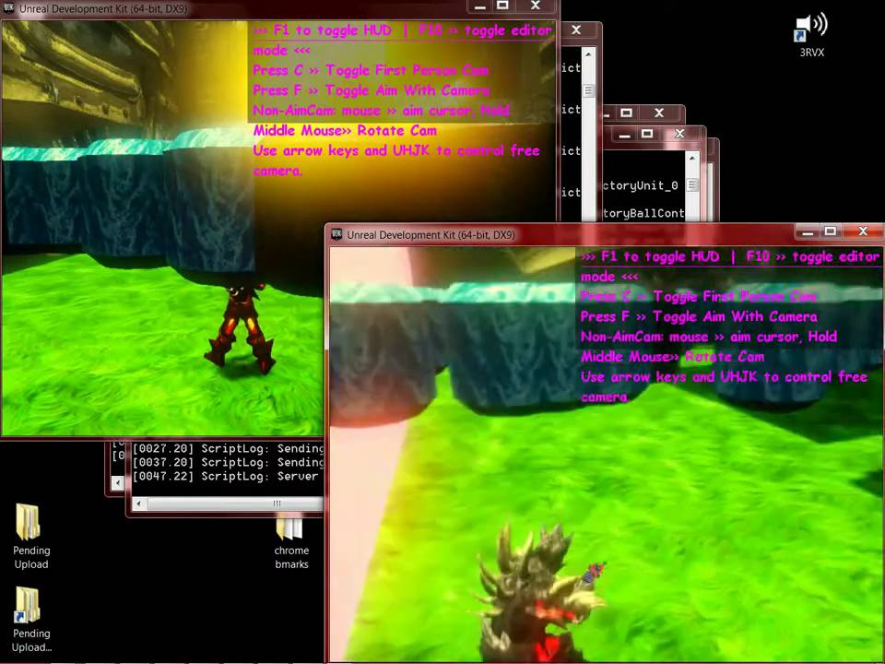
key("s")
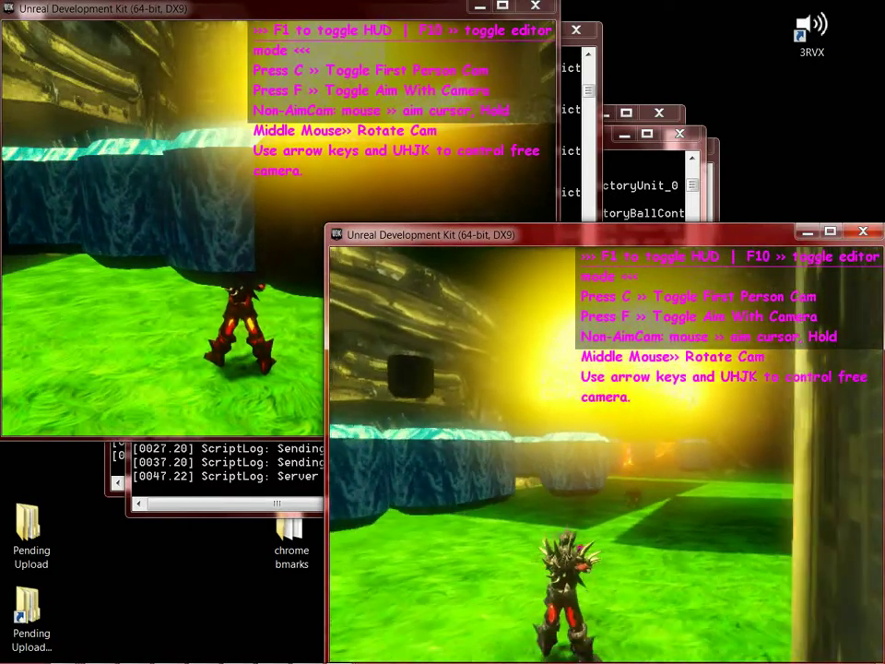
Step: Bring the first window's character onto the dark green platform at the glowing ring, toggling editor mode on and back off
key("alt+Tab")
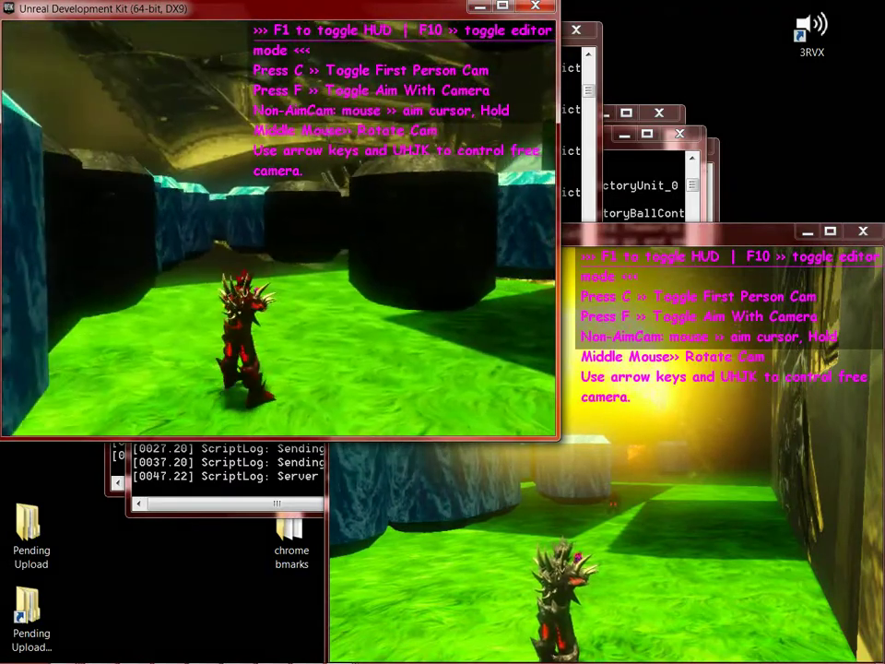
key("F10")
key("F10")
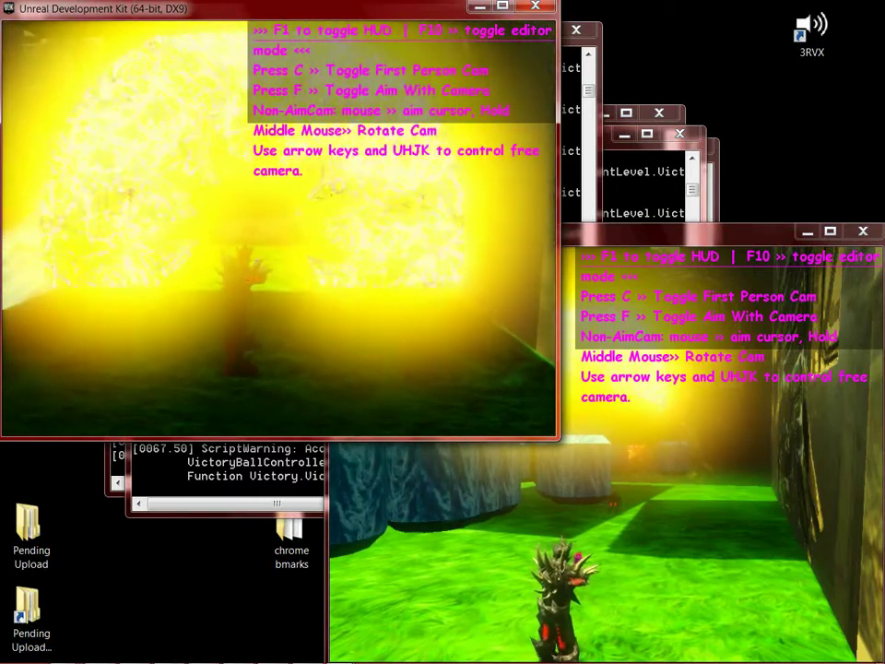
Step: Hide the HUD in the first window and run its character around the glowing ring to overlook the cylinders
key("F1")
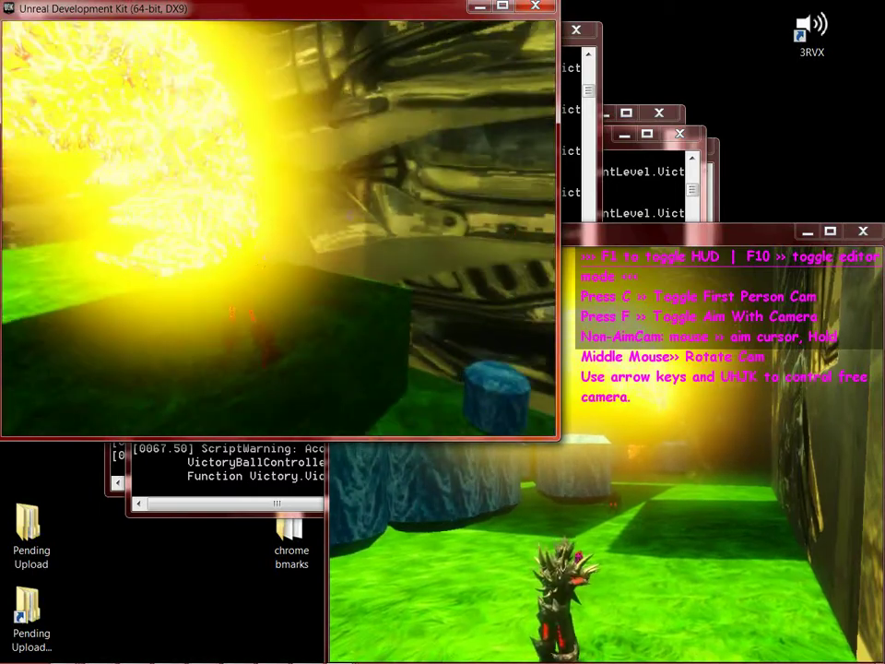
key("Down")
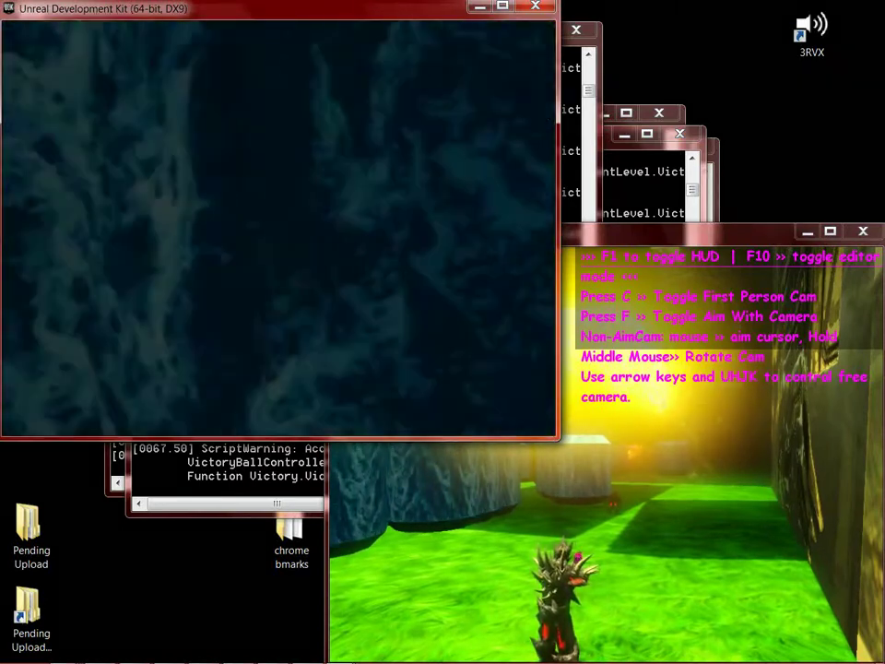
key("w")
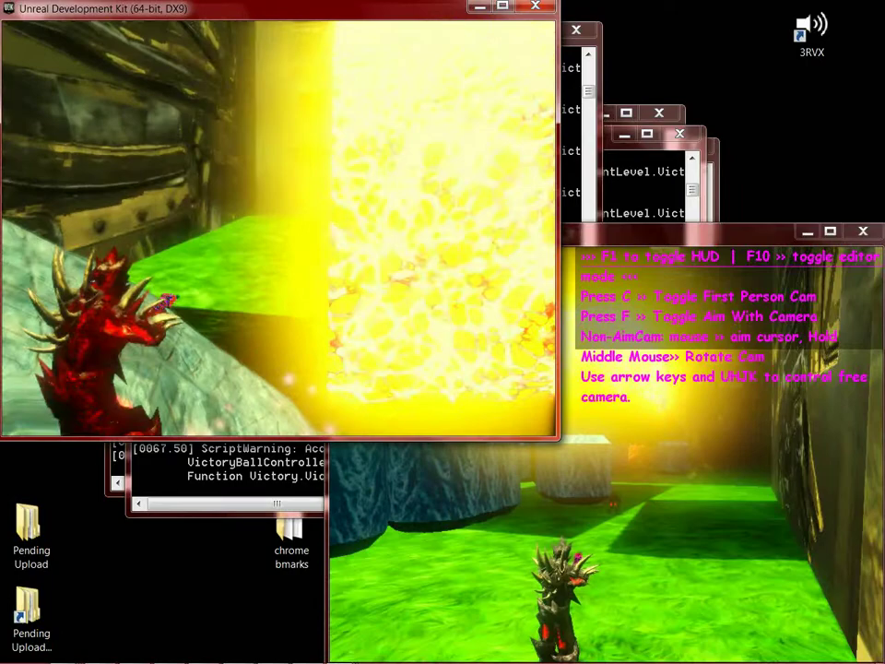
key("w")
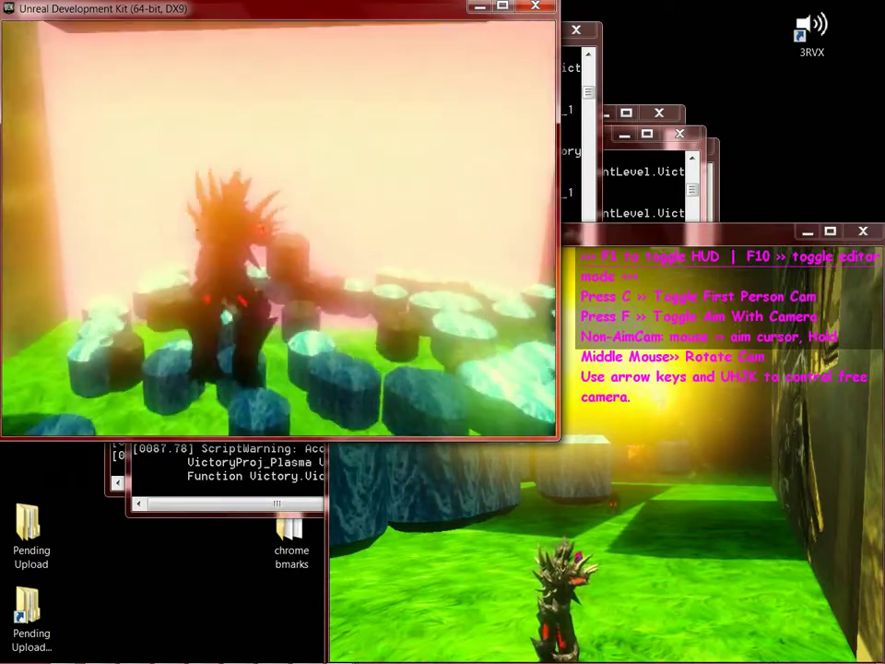